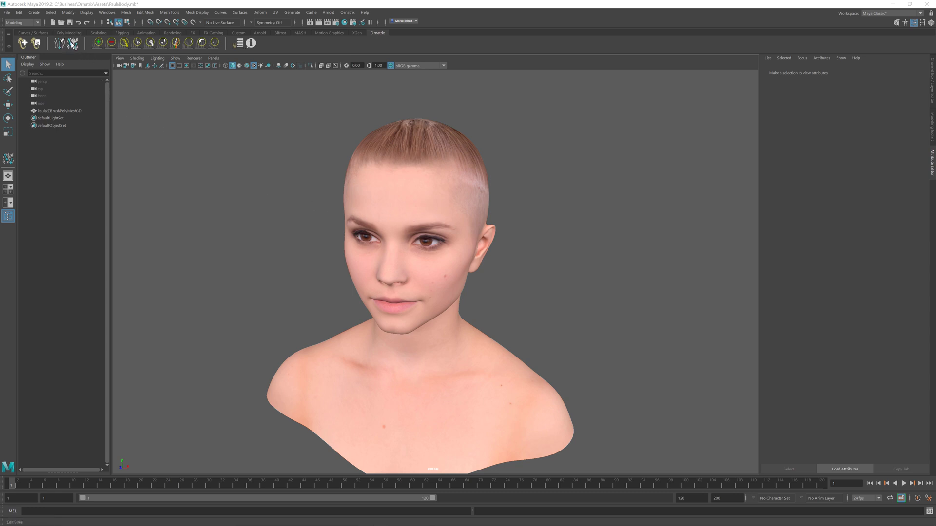
# Grow hair on the bust mesh with the Sinks Editing tool and comb it along a sink on the crown
pyautogui.click(72, 45)
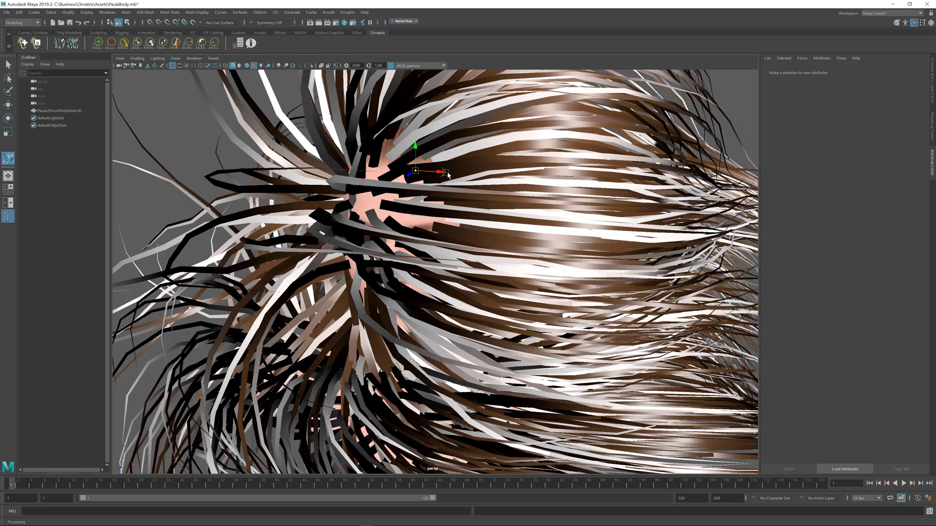
pyautogui.keyDown('alt'); pyautogui.moveTo(439, 199); pyautogui.dragTo(485, 194); pyautogui.keyUp('alt')
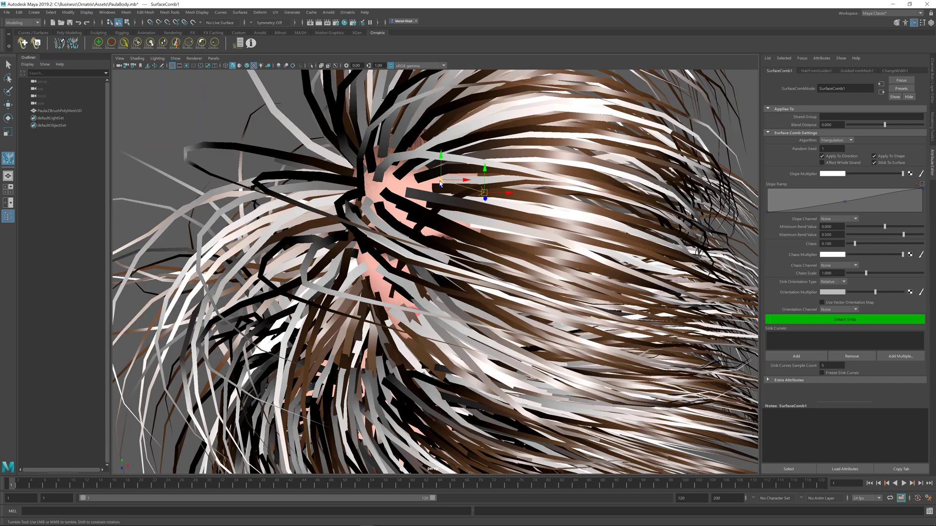
# Open the Ornatrix Operator Stack and enlarge it so the whole operator list has room
pyautogui.click(238, 43)
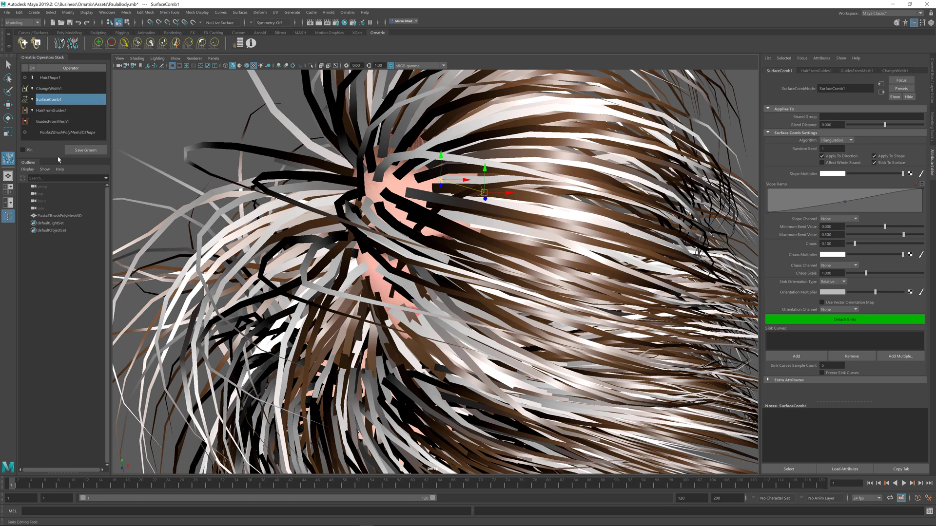
pyautogui.moveTo(58, 157); pyautogui.dragTo(57, 190)
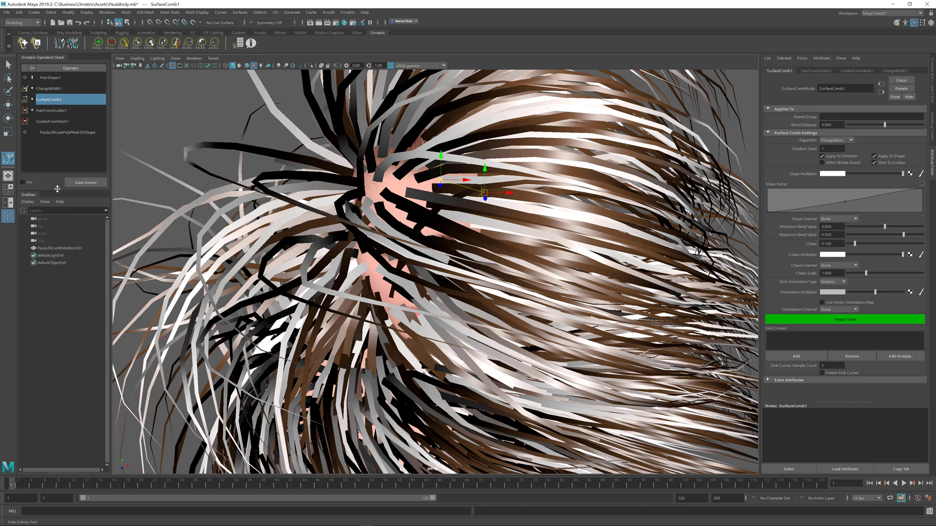
# Shorten the guides in the GuidesFromMesh operator, and try the SurfaceComb operator on the short hair
pyautogui.click(61, 122)
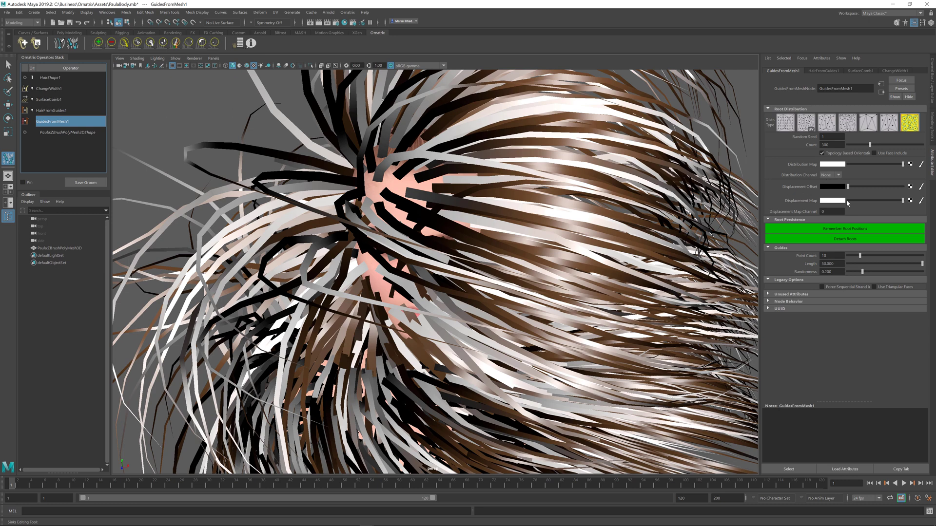
pyautogui.moveTo(858, 266); pyautogui.dragTo(852, 264)
pyautogui.moveTo(491, 263)
pyautogui.keyDown('alt'); pyautogui.mouseDown()
pyautogui.moveTo(405, 265)
pyautogui.moveTo(494, 263)
pyautogui.mouseUp(); pyautogui.keyUp('alt')
pyautogui.click(52, 99)
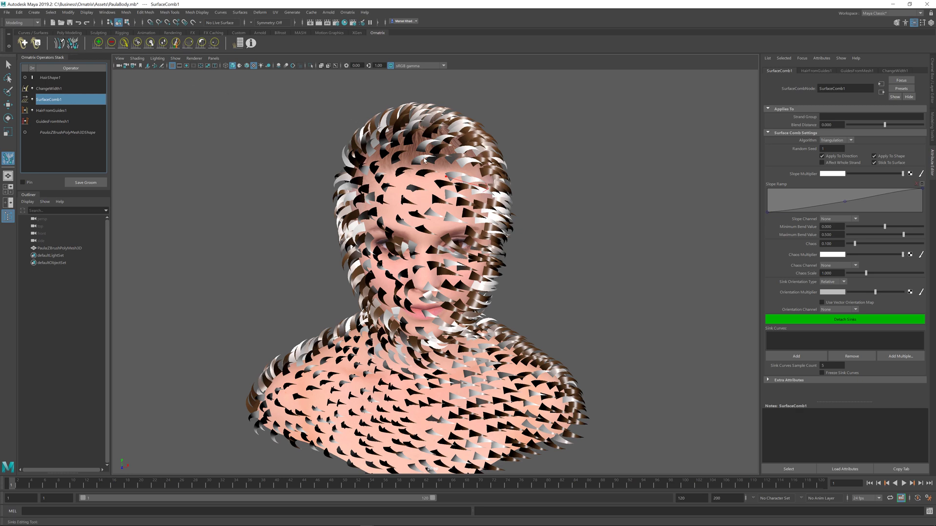
pyautogui.keyDown('alt'); pyautogui.moveTo(385, 172); pyautogui.dragTo(431, 203); pyautogui.keyUp('alt')
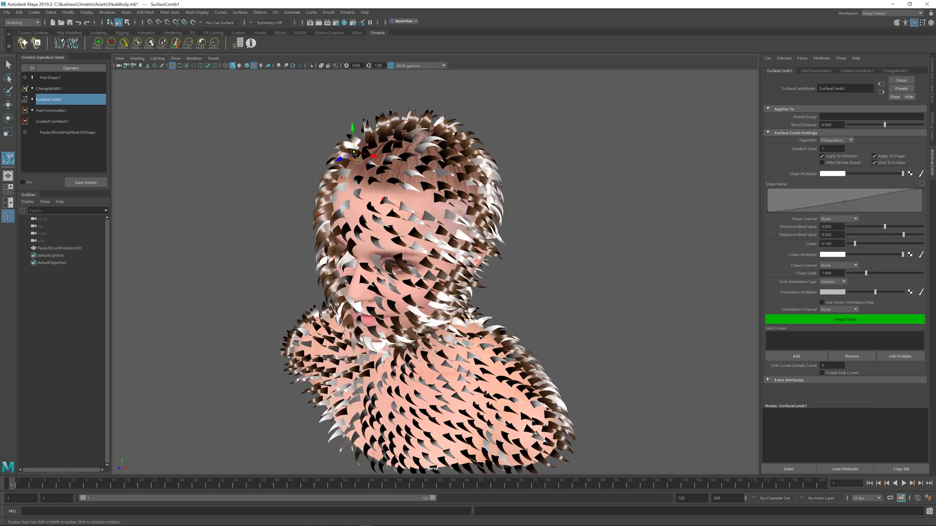
# Delete the whole HairShape hair object from the bust
pyautogui.click(54, 79)
pyautogui.press('Delete')
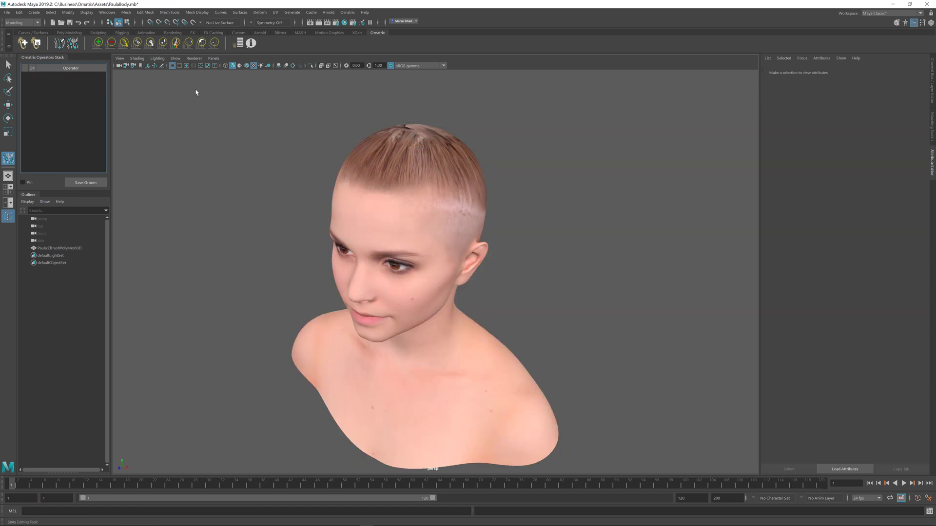
# Activate the Ornatrix Create brush, open its tool settings and set the root spacing to 1
pyautogui.click(73, 44)
pyautogui.click(97, 46)
pyautogui.keyDown('alt'); pyautogui.moveTo(441, 222); pyautogui.dragTo(408, 211); pyautogui.keyUp('alt')
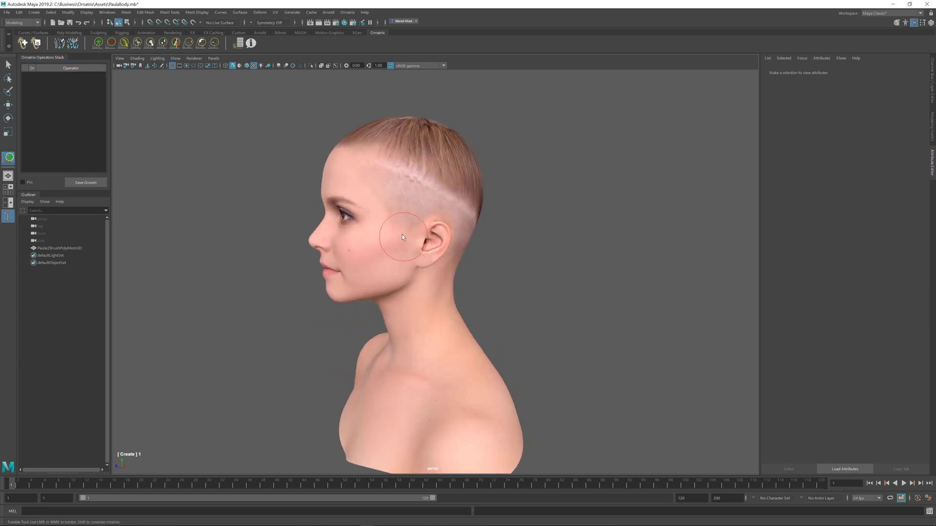
pyautogui.click(397, 217)
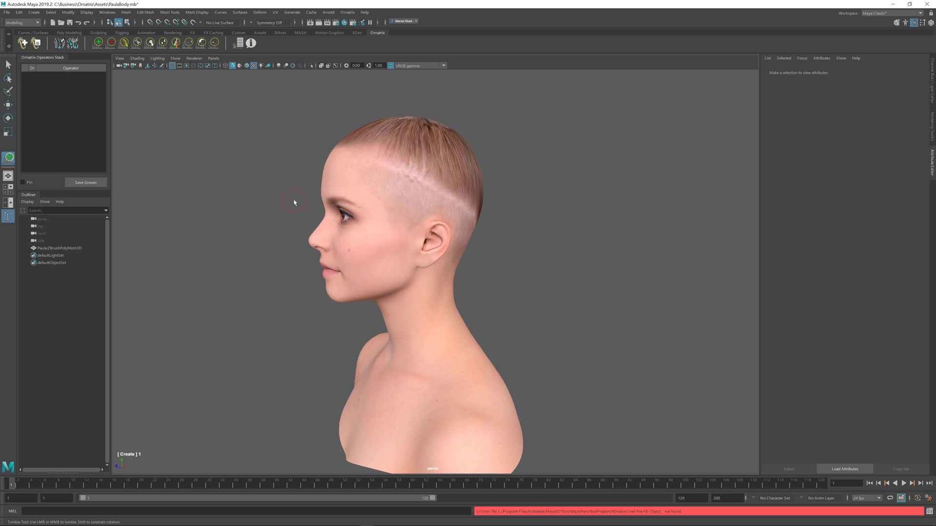
pyautogui.doubleClick(9, 158)
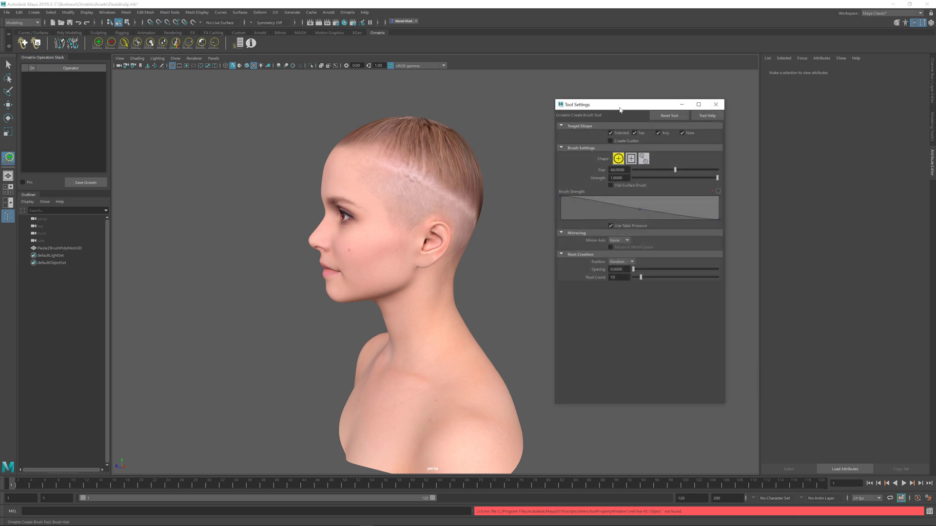
pyautogui.moveTo(619, 105); pyautogui.dragTo(159, 159)
pyautogui.moveTo(166, 323); pyautogui.dragTo(142, 323)
pyautogui.write('1')
pyautogui.click(159, 330)
# Paint trial hair strands on the temple beside the ear and undo them
pyautogui.moveTo(404, 219)
pyautogui.mouseDown()
pyautogui.moveTo(398, 196)
pyautogui.moveTo(397, 235)
pyautogui.mouseUp()
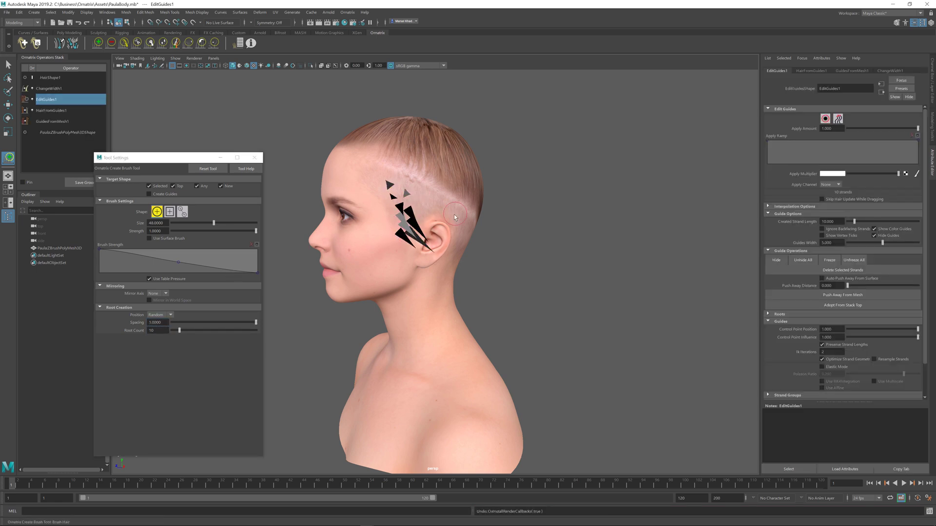
pyautogui.moveTo(397, 237)
pyautogui.keyDown('alt'); pyautogui.mouseDown()
pyautogui.moveTo(425, 245)
pyautogui.moveTo(420, 217)
pyautogui.moveTo(422, 237)
pyautogui.moveTo(438, 217)
pyautogui.moveTo(404, 197)
pyautogui.moveTo(456, 214)
pyautogui.moveTo(411, 184)
pyautogui.moveTo(401, 162)
pyautogui.mouseUp(); pyautogui.keyUp('alt')
pyautogui.hotkey('ctrl', 'z')
# Paint hair strands over the whole scalp up to the hairline with brush size 101 and root spacing 0.5
pyautogui.moveTo(402, 162); pyautogui.dragTo(403, 163)
pyautogui.moveTo(475, 167); pyautogui.dragTo(478, 149)
pyautogui.moveTo(403, 180)
pyautogui.keyDown('alt'); pyautogui.mouseDown()
pyautogui.moveTo(396, 254)
pyautogui.moveTo(443, 258)
pyautogui.moveTo(445, 188)
pyautogui.moveTo(437, 209)
pyautogui.moveTo(453, 185)
pyautogui.moveTo(512, 161)
pyautogui.moveTo(417, 218)
pyautogui.moveTo(472, 168)
pyautogui.moveTo(438, 161)
pyautogui.moveTo(414, 173)
pyautogui.moveTo(450, 172)
pyautogui.moveTo(424, 163)
pyautogui.moveTo(463, 172)
pyautogui.mouseUp(); pyautogui.keyUp('alt')
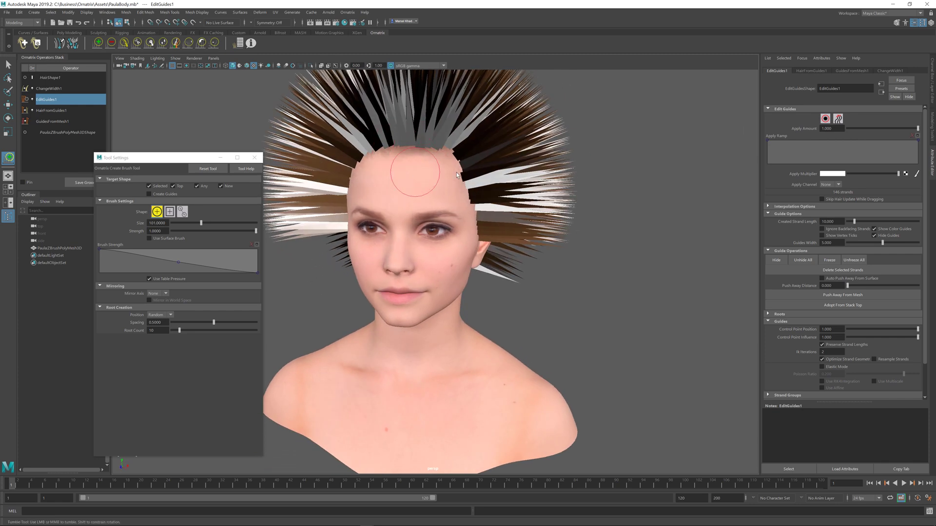
# Reduce the hair width in the ChangeWidth operator to about 0.28
pyautogui.click(49, 89)
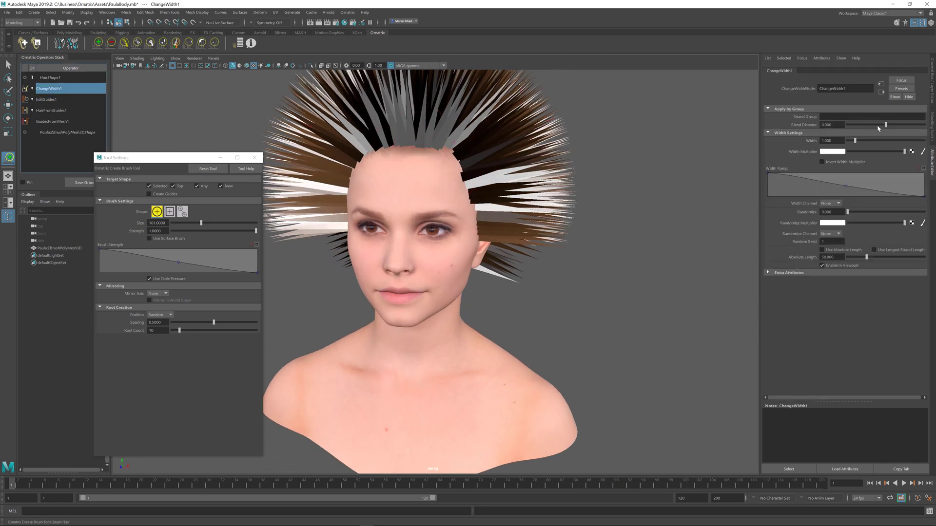
pyautogui.moveTo(856, 141); pyautogui.dragTo(850, 142)
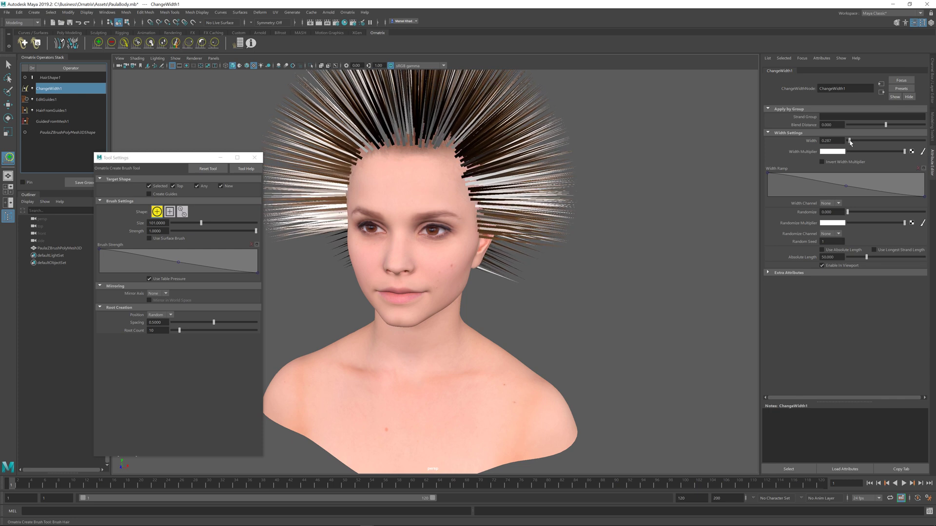
pyautogui.moveTo(488, 173)
pyautogui.keyDown('alt'); pyautogui.mouseDown()
pyautogui.moveTo(502, 184)
pyautogui.moveTo(531, 176)
pyautogui.moveTo(496, 178)
pyautogui.mouseUp(); pyautogui.keyUp('alt')
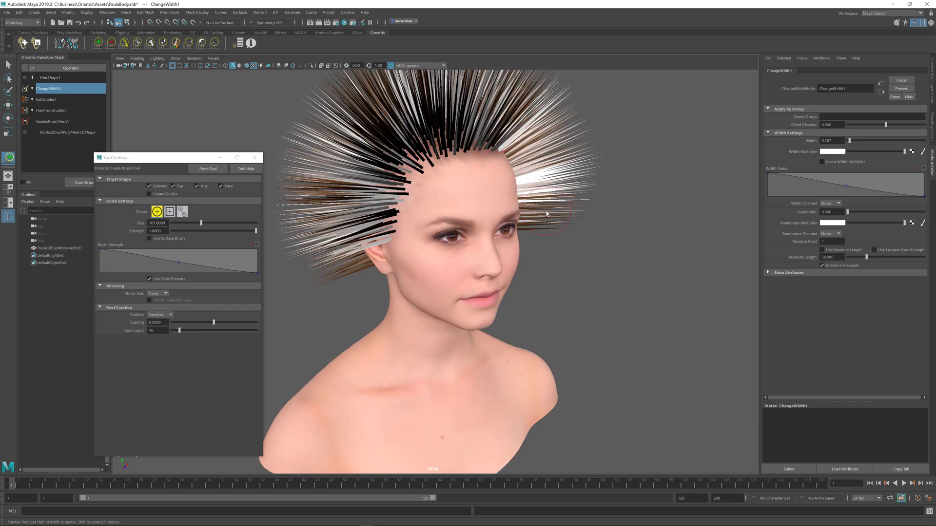
pyautogui.keyDown('alt'); pyautogui.moveTo(545, 215); pyautogui.dragTo(581, 252, button='middle'); pyautogui.keyUp('alt')
pyautogui.keyDown('alt'); pyautogui.moveTo(581, 252); pyautogui.dragTo(492, 217); pyautogui.keyUp('alt')
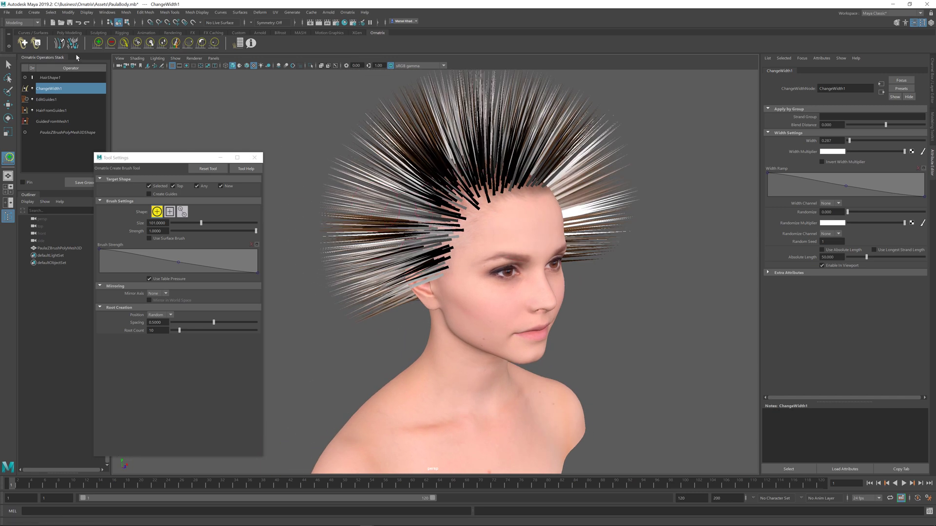
# Comb the hair backward by adding a Direct sink at the middle of the front hairline with the Sinks Editing tool
pyautogui.click(51, 77)
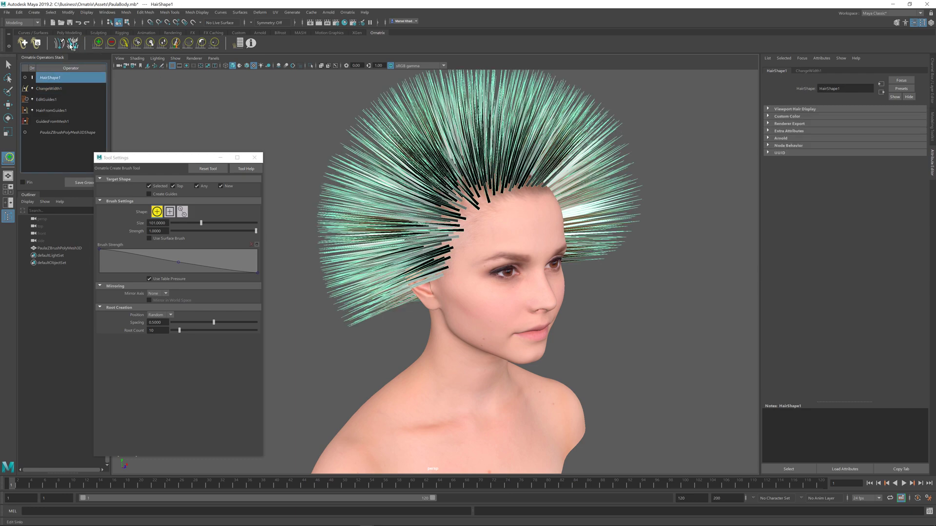
pyautogui.click(72, 44)
pyautogui.moveTo(531, 185)
pyautogui.keyDown('alt'); pyautogui.mouseDown()
pyautogui.moveTo(515, 183)
pyautogui.moveTo(470, 236)
pyautogui.mouseUp(); pyautogui.keyUp('alt')
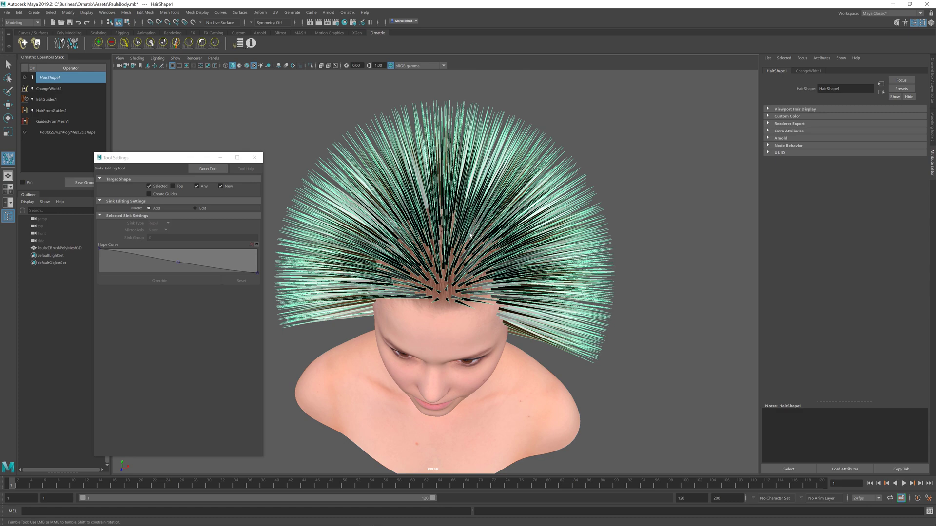
pyautogui.click(441, 288)
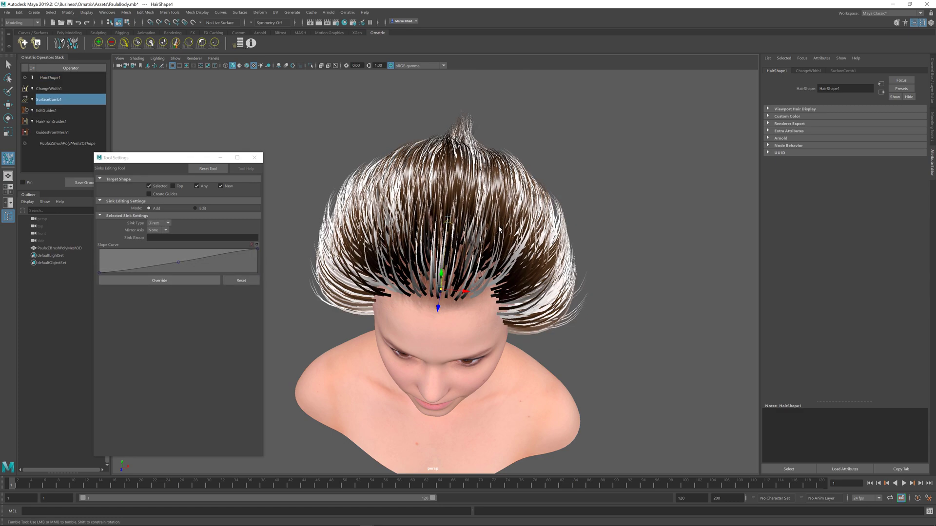
pyautogui.keyDown('alt'); pyautogui.moveTo(485, 258); pyautogui.dragTo(461, 235); pyautogui.keyUp('alt')
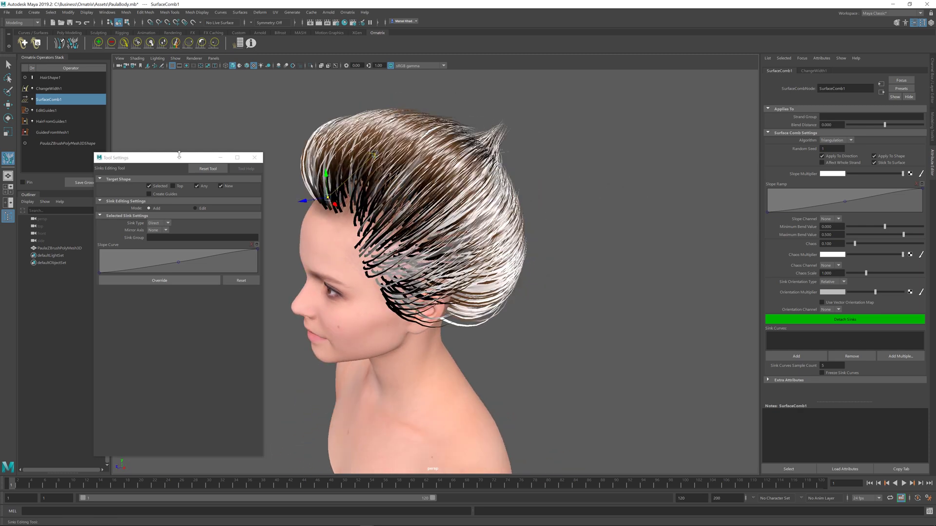
pyautogui.moveTo(126, 160); pyautogui.dragTo(156, 145)
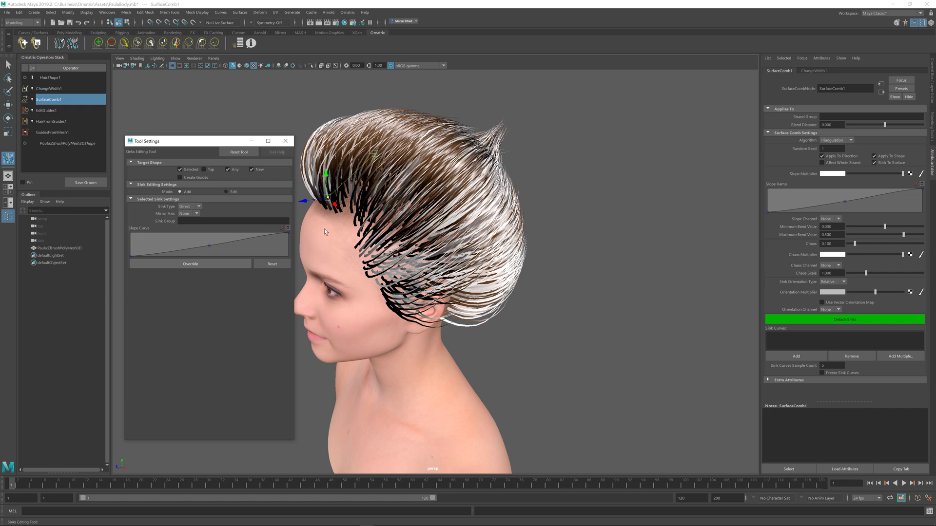
pyautogui.keyDown('alt'); pyautogui.moveTo(330, 223); pyautogui.dragTo(356, 220); pyautogui.keyUp('alt')
pyautogui.moveTo(422, 200)
pyautogui.keyDown('alt'); pyautogui.mouseDown()
pyautogui.moveTo(435, 216)
pyautogui.moveTo(412, 210)
pyautogui.moveTo(424, 214)
pyautogui.mouseUp(); pyautogui.keyUp('alt')
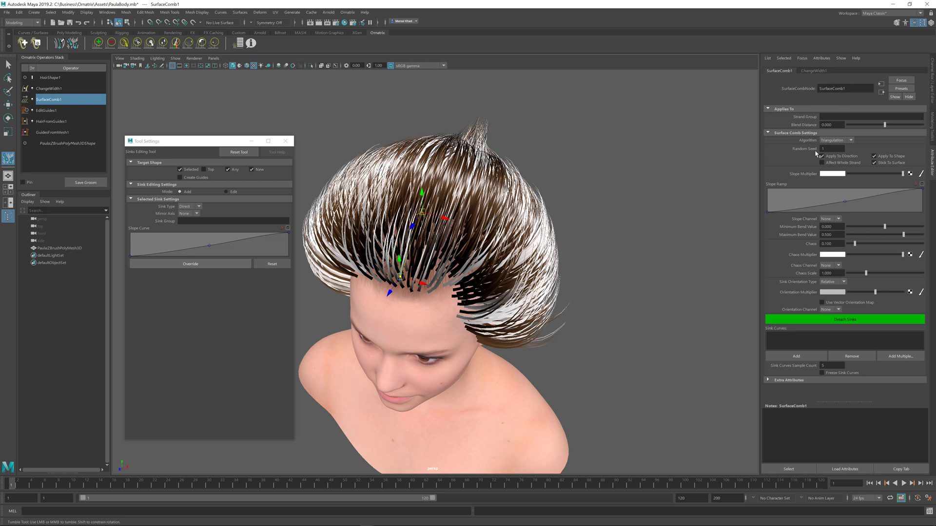
# Try the Mesh Vertex algorithm on the surface comb and switch it back to Triangulation
pyautogui.moveTo(847, 117)
pyautogui.keyDown('alt'); pyautogui.moveTo(624, 238); pyautogui.dragTo(622, 234); pyautogui.keyUp('alt')
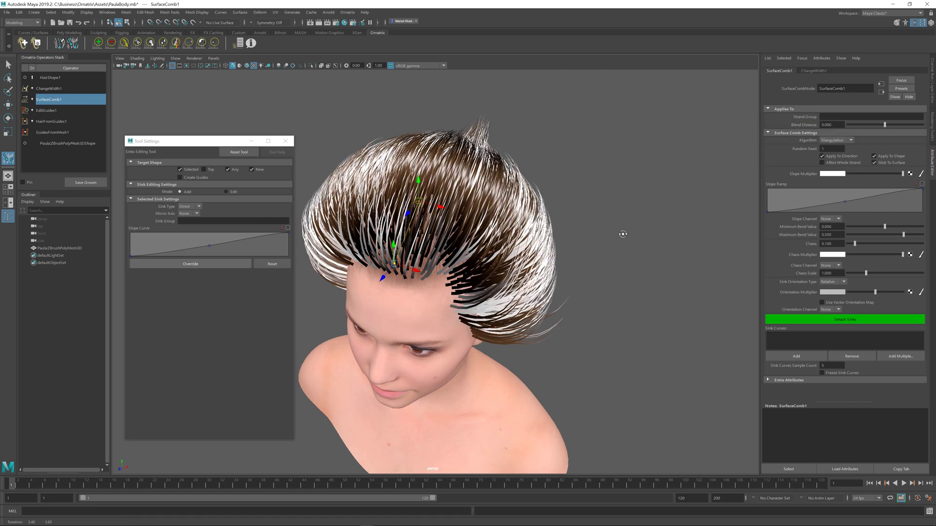
pyautogui.click(845, 142)
pyautogui.click(846, 148)
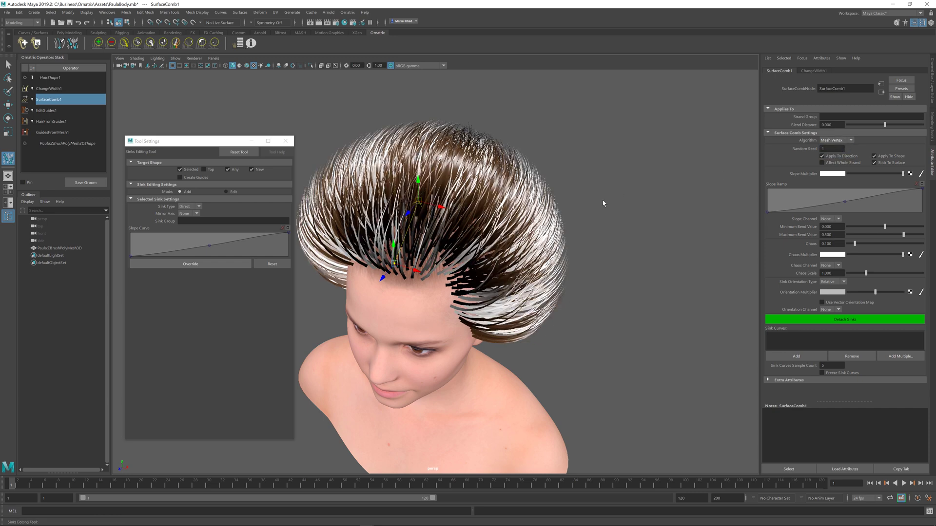
pyautogui.moveTo(576, 227)
pyautogui.keyDown('alt'); pyautogui.mouseDown()
pyautogui.moveTo(560, 224)
pyautogui.moveTo(576, 221)
pyautogui.moveTo(568, 223)
pyautogui.mouseUp(); pyautogui.keyUp('alt')
pyautogui.click(836, 143)
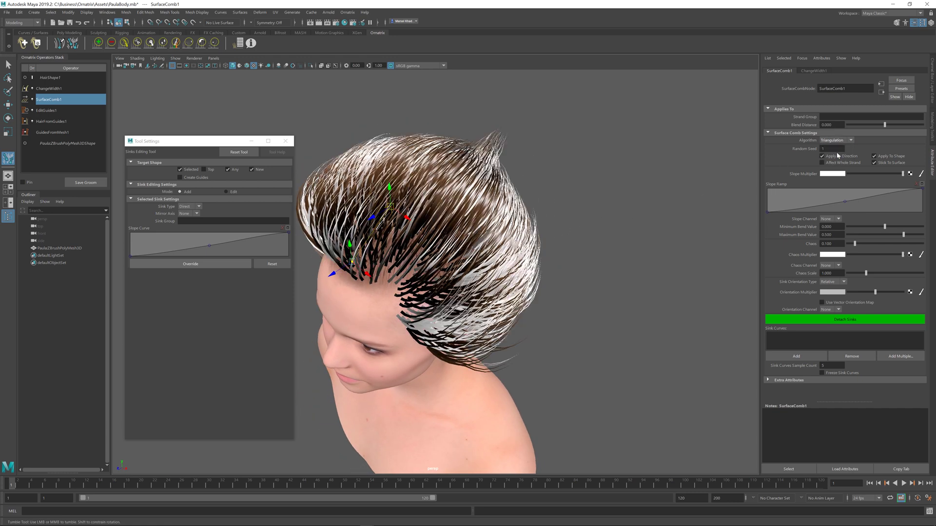
pyautogui.click(834, 156)
pyautogui.keyDown('alt'); pyautogui.moveTo(431, 267); pyautogui.dragTo(409, 261); pyautogui.keyUp('alt')
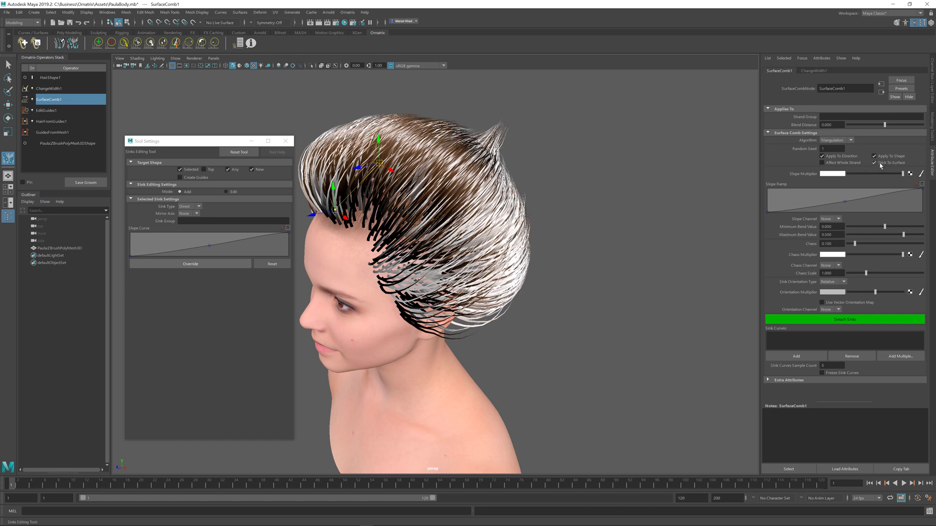
# Enable Affect Whole Strand and disable Stick To Surface on the surface comb
pyautogui.click(841, 166)
pyautogui.keyDown('alt'); pyautogui.moveTo(481, 190); pyautogui.dragTo(370, 202); pyautogui.keyUp('alt')
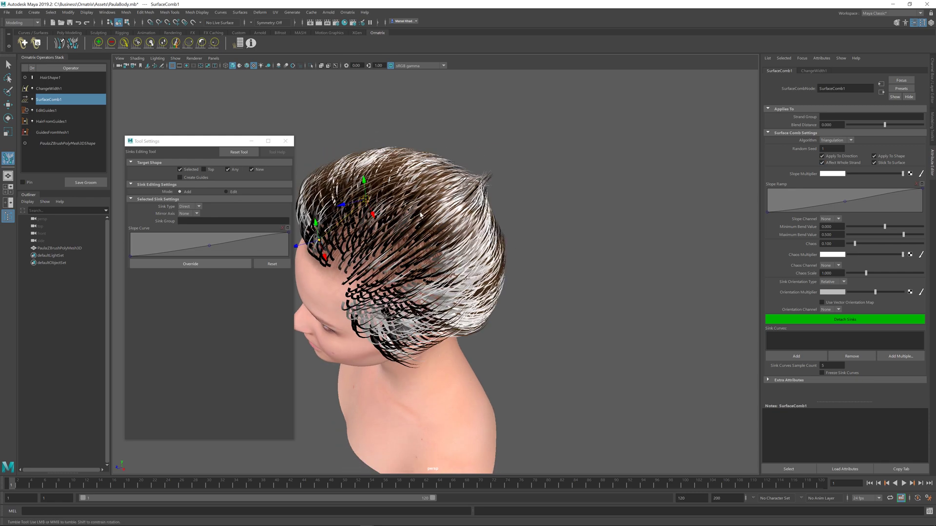
pyautogui.keyDown('alt'); pyautogui.moveTo(420, 214); pyautogui.dragTo(456, 193); pyautogui.keyUp('alt')
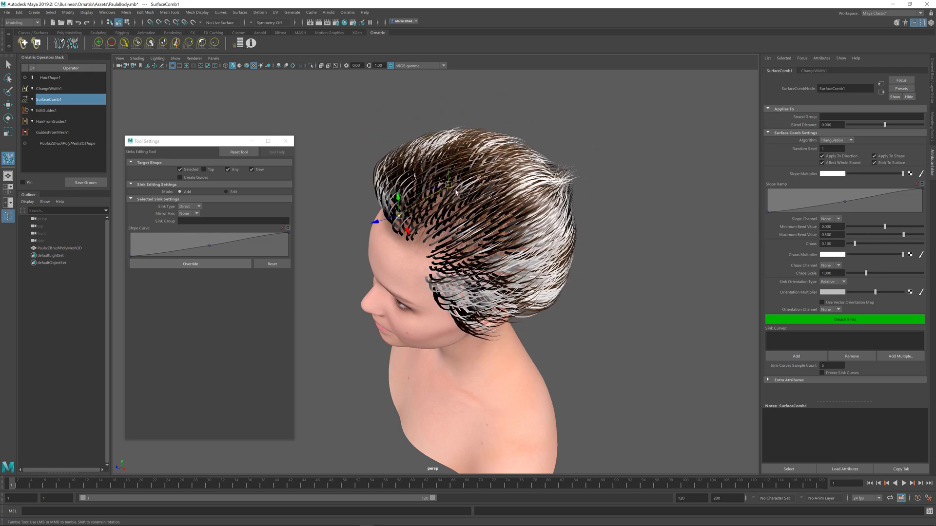
pyautogui.click(887, 164)
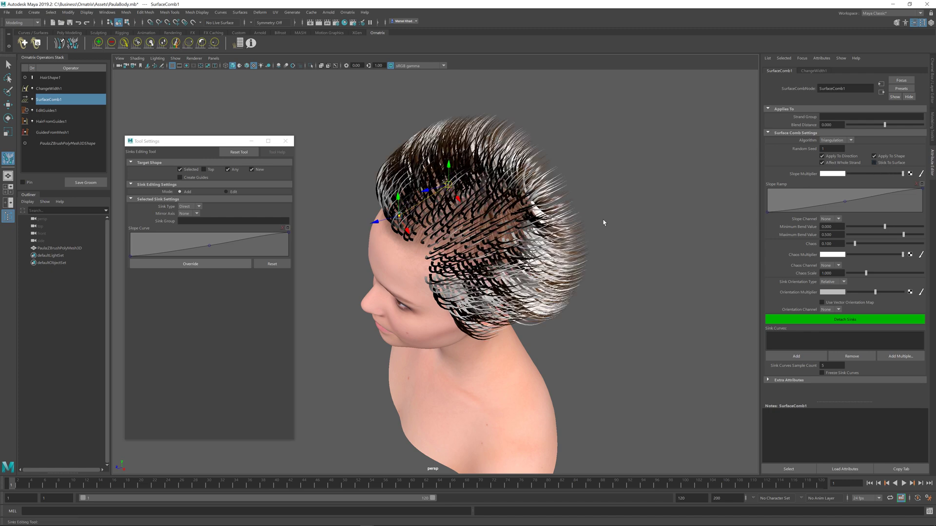
pyautogui.keyDown('alt'); pyautogui.moveTo(602, 218); pyautogui.dragTo(425, 154); pyautogui.keyUp('alt')
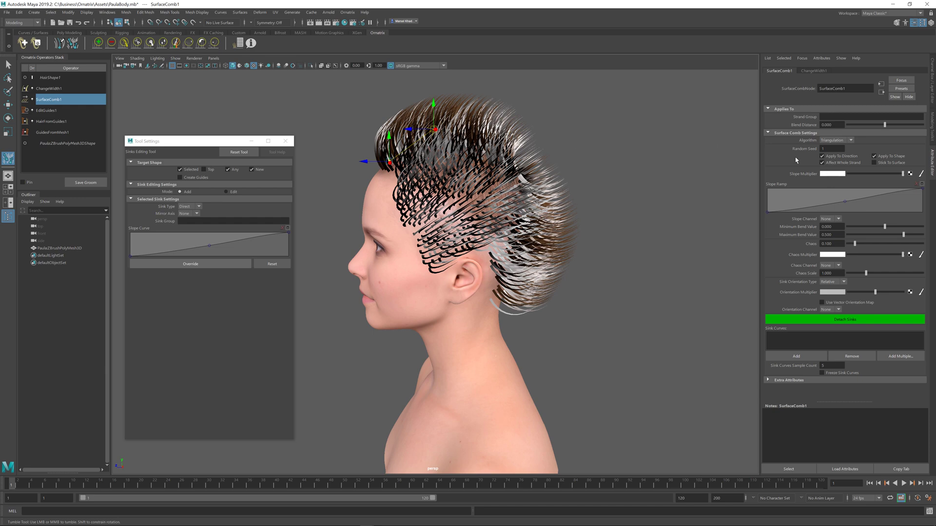
# Reshape the surface comb's slope ramp by moving its middle point to position 0.28 and raising it to the maximum value
pyautogui.moveTo(844, 200); pyautogui.dragTo(812, 199)
pyautogui.keyDown('alt'); pyautogui.moveTo(366, 126); pyautogui.dragTo(473, 176); pyautogui.keyUp('alt')
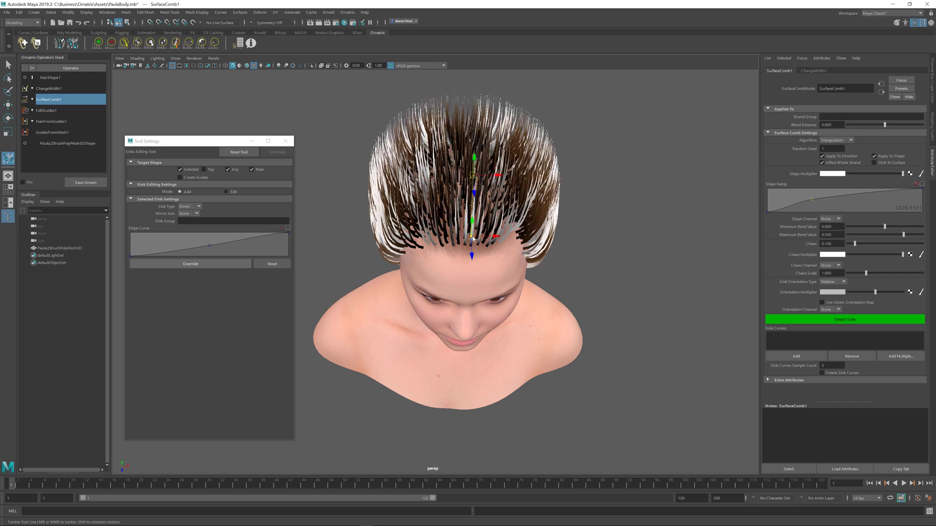
pyautogui.keyDown('alt'); pyautogui.moveTo(471, 239); pyautogui.dragTo(477, 211); pyautogui.keyUp('alt')
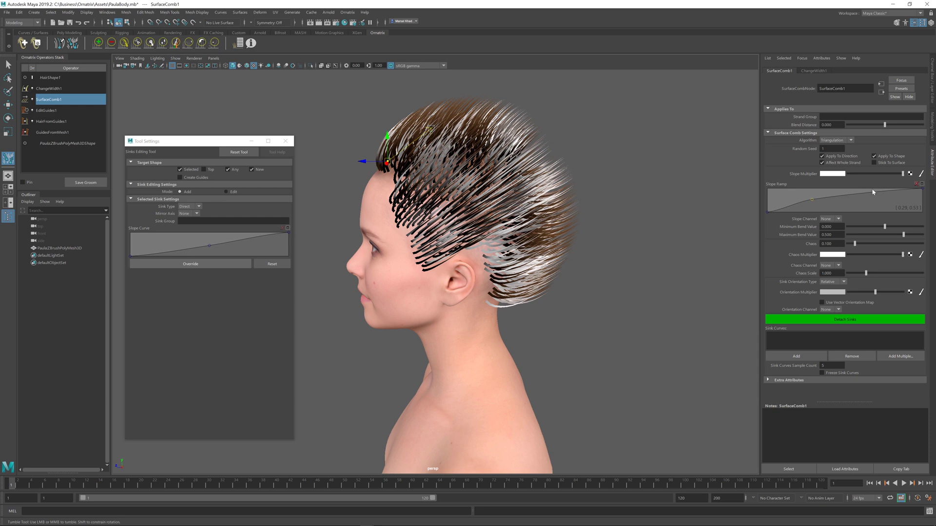
pyautogui.moveTo(812, 202)
pyautogui.mouseDown()
pyautogui.moveTo(766, 199)
pyautogui.moveTo(763, 186)
pyautogui.moveTo(811, 188)
pyautogui.mouseUp()
pyautogui.keyDown('alt'); pyautogui.moveTo(463, 185); pyautogui.dragTo(472, 233); pyautogui.keyUp('alt')
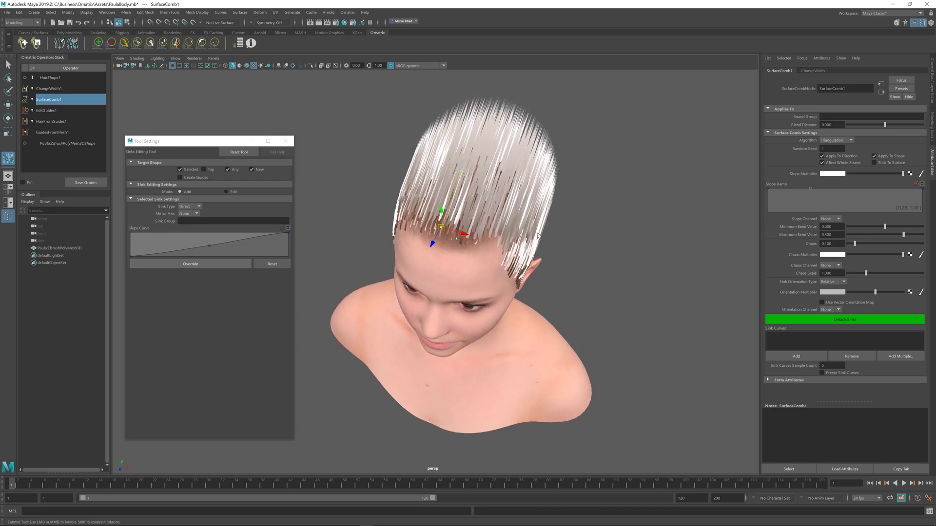
pyautogui.keyDown('alt'); pyautogui.moveTo(538, 231); pyautogui.dragTo(680, 187); pyautogui.keyUp('alt')
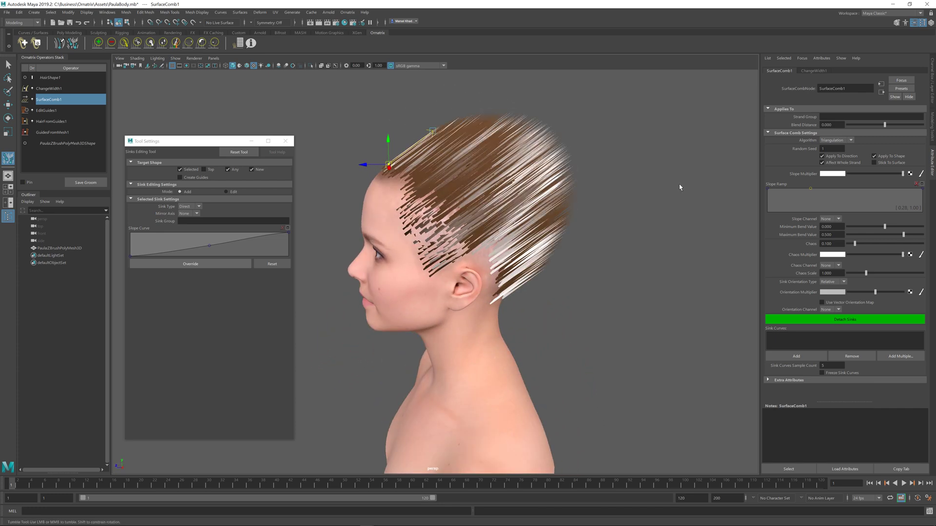
# Enable Stick To Surface on the surface comb so the strands follow the scalp
pyautogui.click(888, 163)
pyautogui.moveTo(575, 199)
pyautogui.keyDown('alt'); pyautogui.mouseDown()
pyautogui.moveTo(541, 199)
pyautogui.moveTo(572, 193)
pyautogui.moveTo(571, 201)
pyautogui.mouseUp(); pyautogui.keyUp('alt')
pyautogui.keyDown('alt'); pyautogui.moveTo(414, 175); pyautogui.dragTo(440, 183); pyautogui.keyUp('alt')
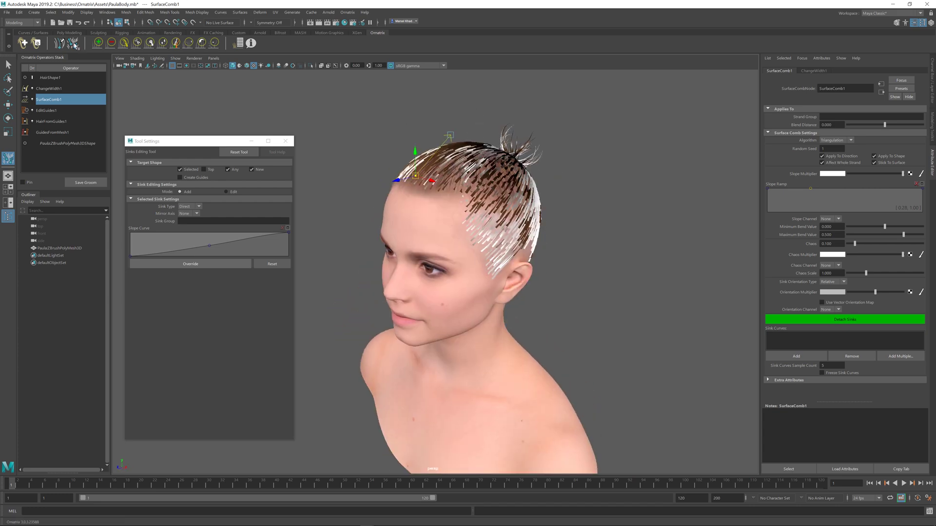
# Add a Direct sink above the left ear and adjust its direction to comb the side hair downward
pyautogui.click(74, 43)
pyautogui.click(505, 245)
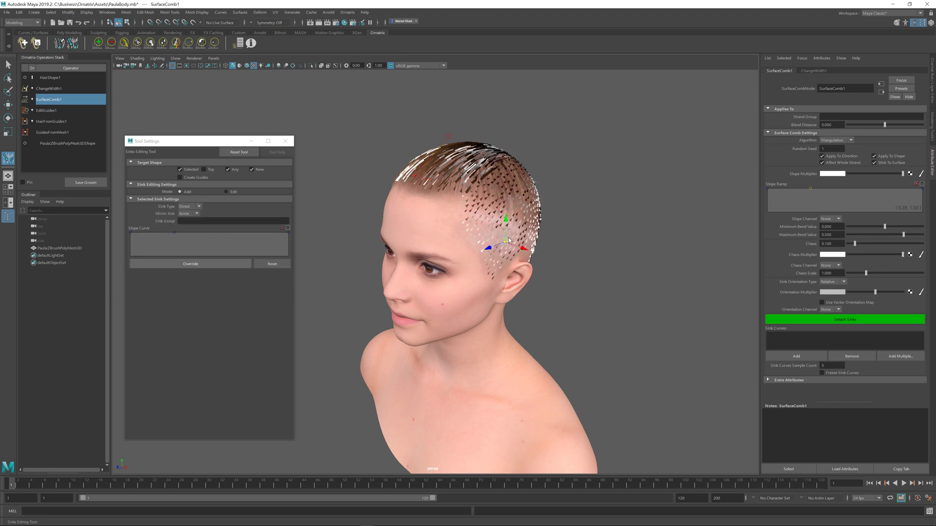
pyautogui.moveTo(520, 231); pyautogui.dragTo(516, 234)
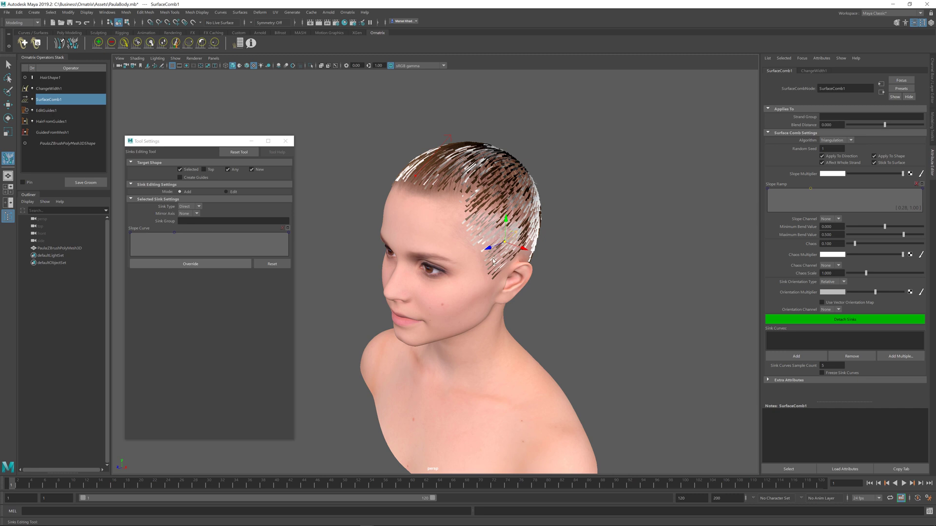
pyautogui.keyDown('alt'); pyautogui.moveTo(456, 220); pyautogui.dragTo(582, 289); pyautogui.keyUp('alt')
pyautogui.click(483, 239)
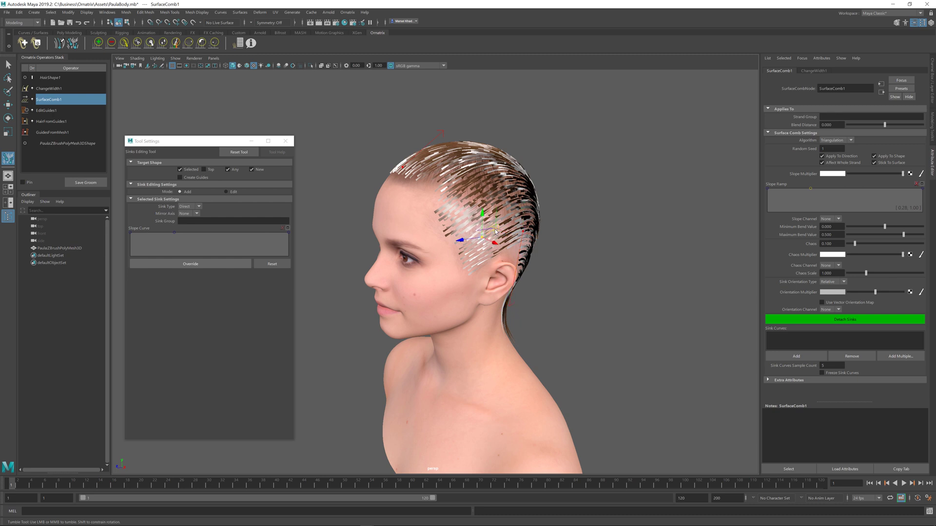
pyautogui.moveTo(494, 230); pyautogui.dragTo(484, 244)
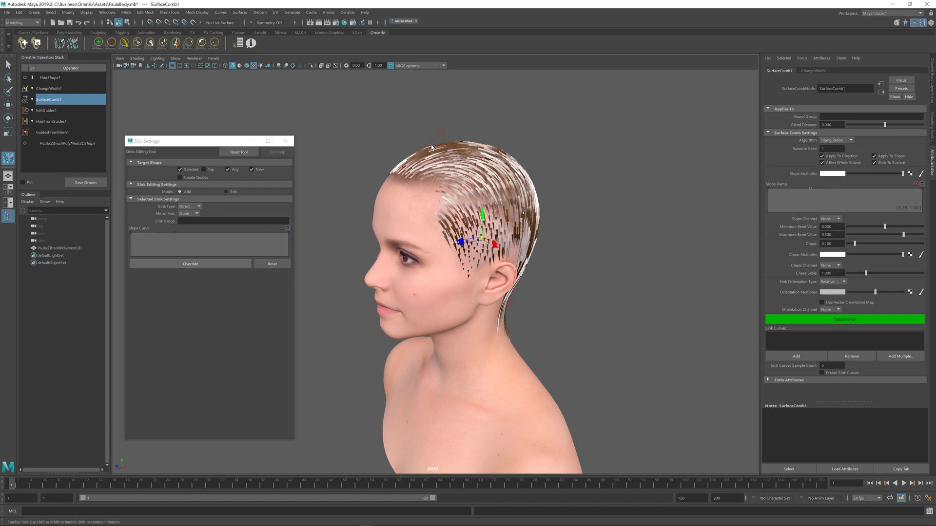
# Select the front hairline sink and disable Stick To Surface on the surface comb
pyautogui.keyDown('alt'); pyautogui.moveTo(431, 149); pyautogui.dragTo(396, 188); pyautogui.keyUp('alt')
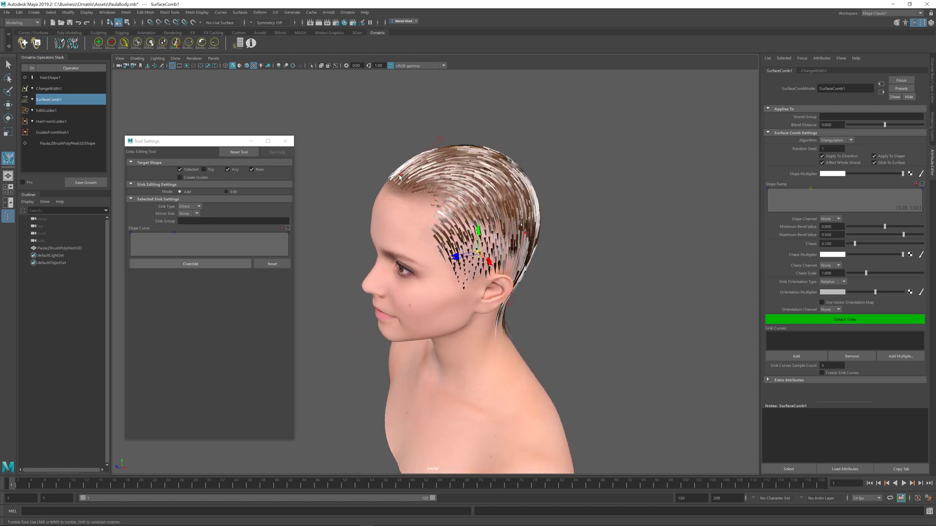
pyautogui.click(399, 177)
pyautogui.keyDown('alt'); pyautogui.moveTo(475, 170); pyautogui.dragTo(622, 212); pyautogui.keyUp('alt')
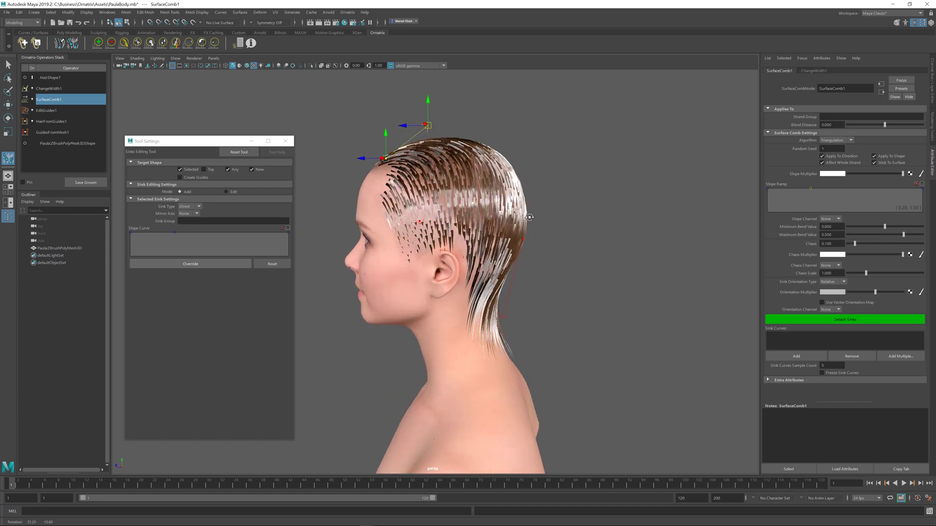
pyautogui.click(895, 164)
# Lower both ends of the surface comb's slope ramp, set its middle point to 0.31, 0.86, and stretch the back sink downward
pyautogui.keyDown('alt'); pyautogui.moveTo(584, 252); pyautogui.dragTo(507, 250); pyautogui.keyUp('alt')
pyautogui.click(506, 248)
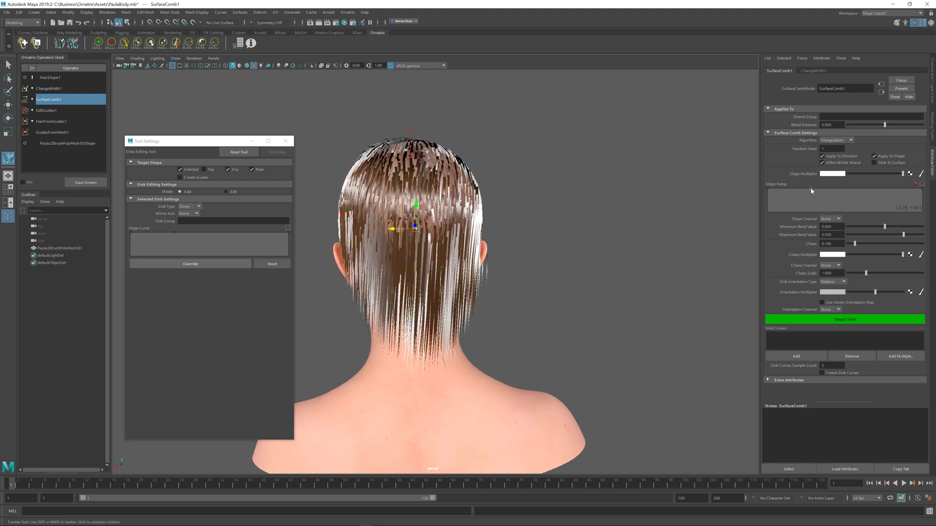
pyautogui.moveTo(812, 191); pyautogui.dragTo(813, 195)
pyautogui.keyDown('alt'); pyautogui.moveTo(526, 210); pyautogui.dragTo(508, 215); pyautogui.keyUp('alt')
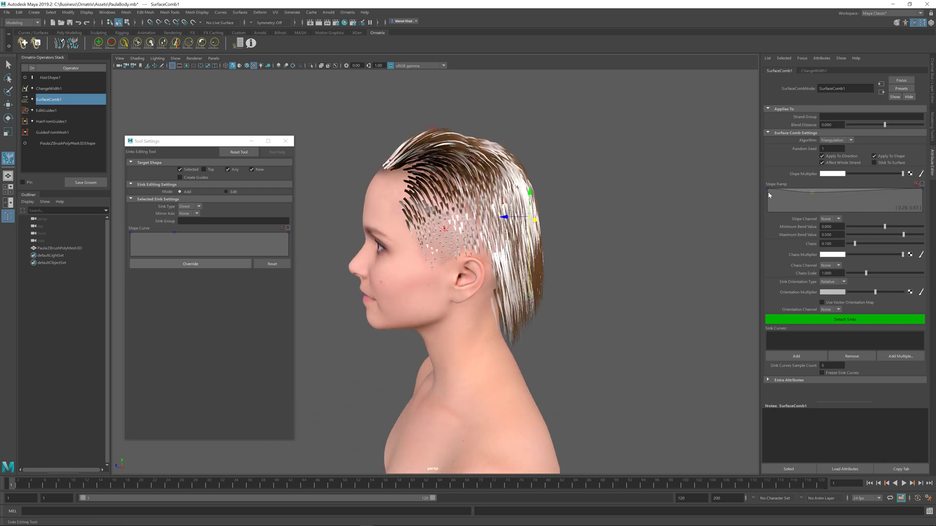
pyautogui.moveTo(768, 189); pyautogui.dragTo(767, 202)
pyautogui.moveTo(922, 190); pyautogui.dragTo(922, 195)
pyautogui.moveTo(529, 295); pyautogui.dragTo(529, 345)
pyautogui.moveTo(811, 192); pyautogui.dragTo(815, 191)
pyautogui.keyDown('alt'); pyautogui.moveTo(520, 192); pyautogui.dragTo(485, 239); pyautogui.keyUp('alt')
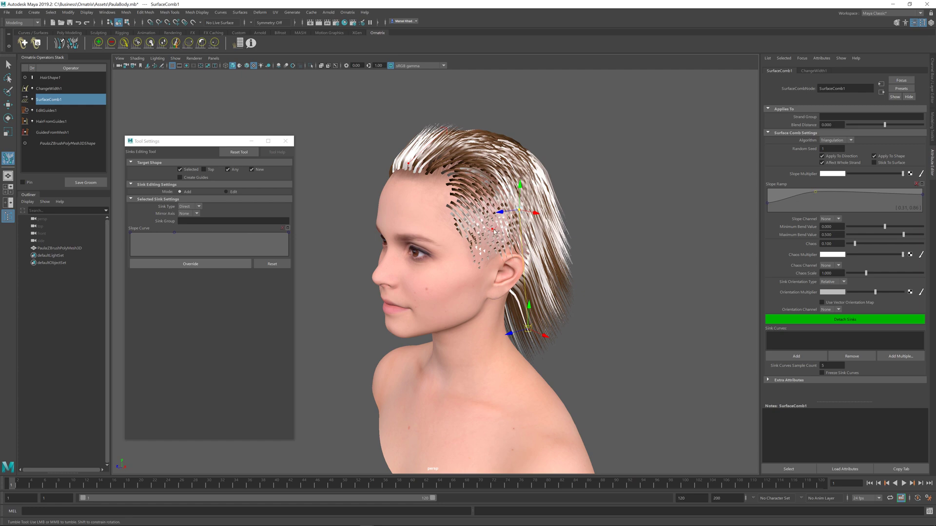
# Mirror the sink above the left ear across the X axis
pyautogui.click(493, 232)
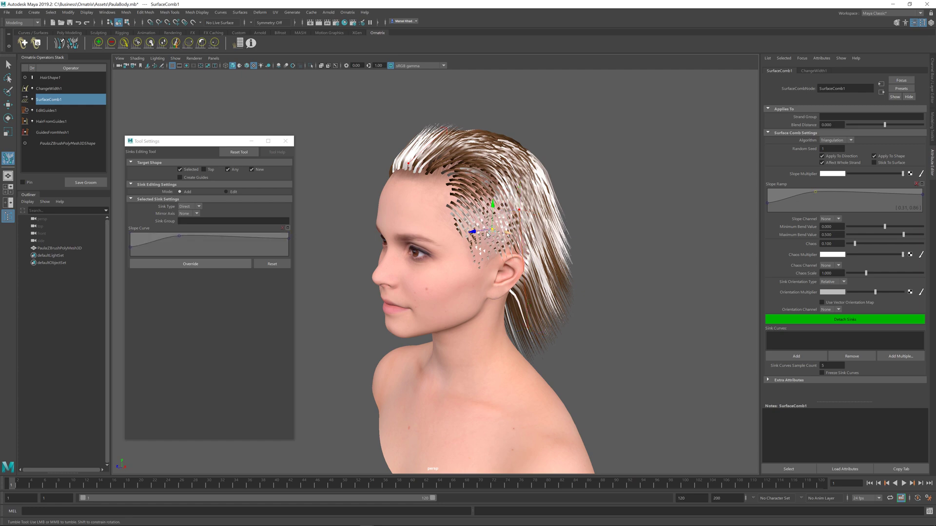
pyautogui.keyDown('alt'); pyautogui.moveTo(478, 237); pyautogui.dragTo(503, 213); pyautogui.keyUp('alt')
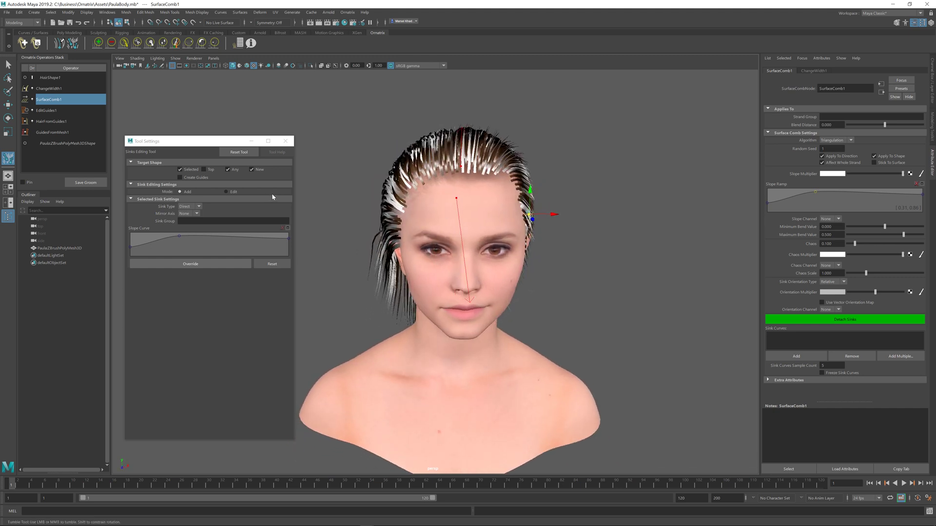
pyautogui.moveTo(175, 144)
pyautogui.mouseDown()
pyautogui.moveTo(185, 135)
pyautogui.moveTo(177, 136)
pyautogui.mouseUp()
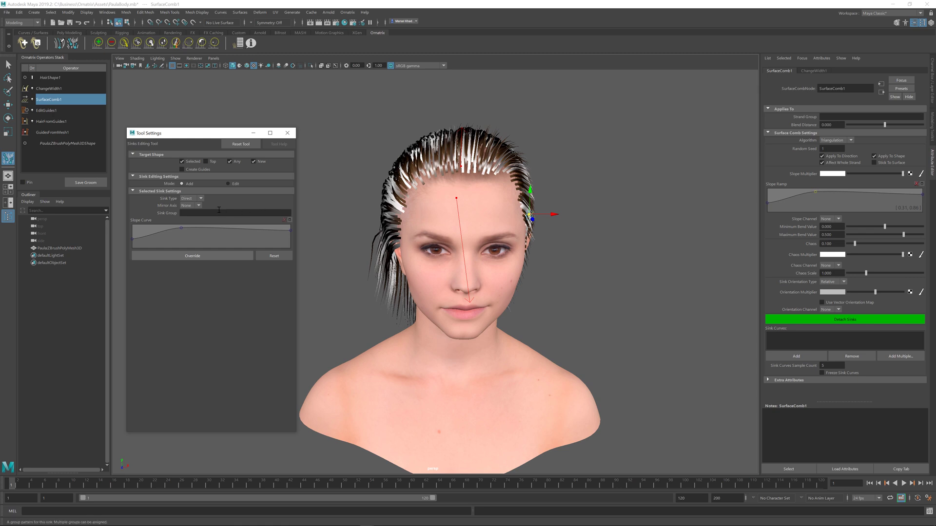
pyautogui.click(200, 208)
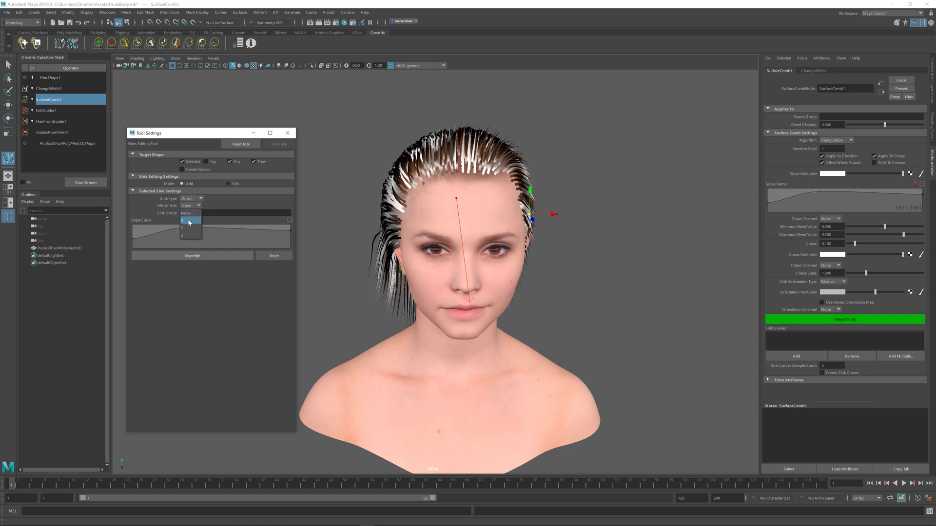
pyautogui.click(189, 222)
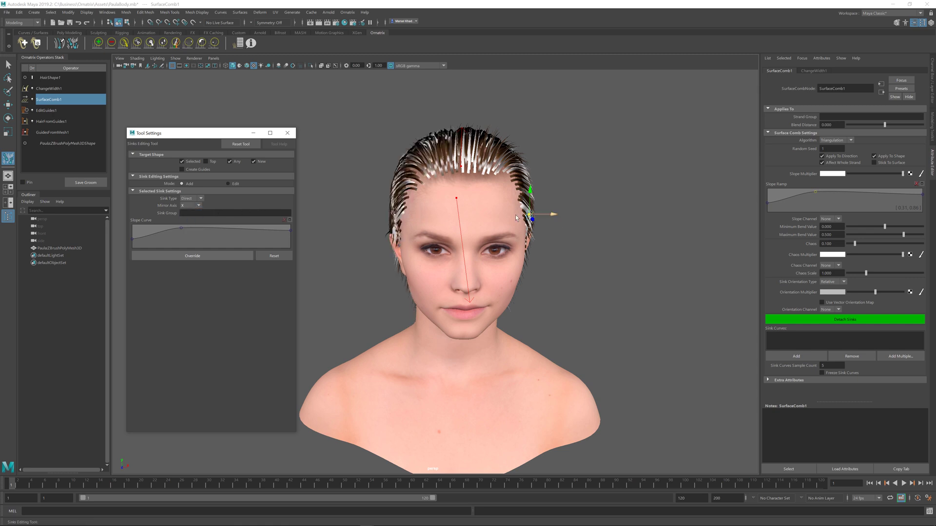
pyautogui.keyDown('alt'); pyautogui.moveTo(502, 217); pyautogui.dragTo(584, 219); pyautogui.keyUp('alt')
pyautogui.keyDown('alt'); pyautogui.moveTo(356, 221); pyautogui.dragTo(404, 221, button='right'); pyautogui.keyUp('alt')
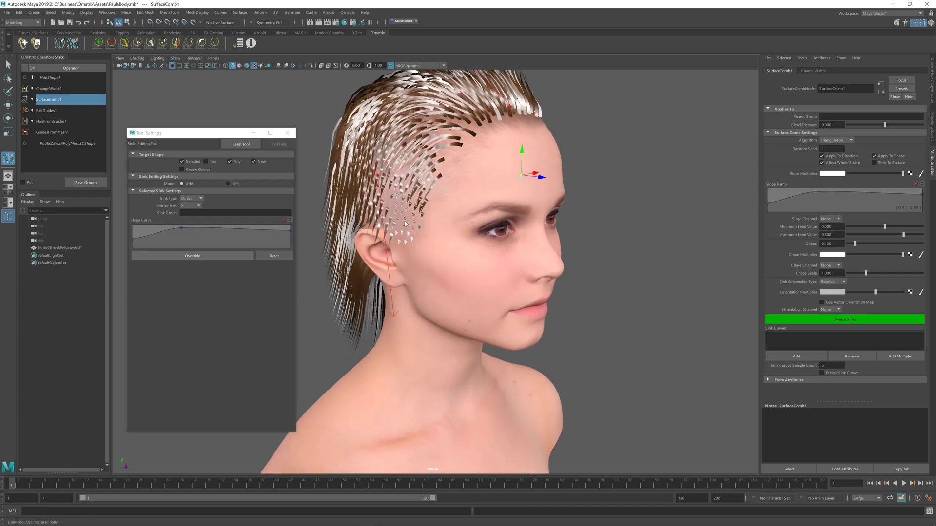
pyautogui.keyDown('alt'); pyautogui.moveTo(426, 197); pyautogui.dragTo(386, 198); pyautogui.keyUp('alt')
pyautogui.moveTo(572, 207); pyautogui.dragTo(570, 207)
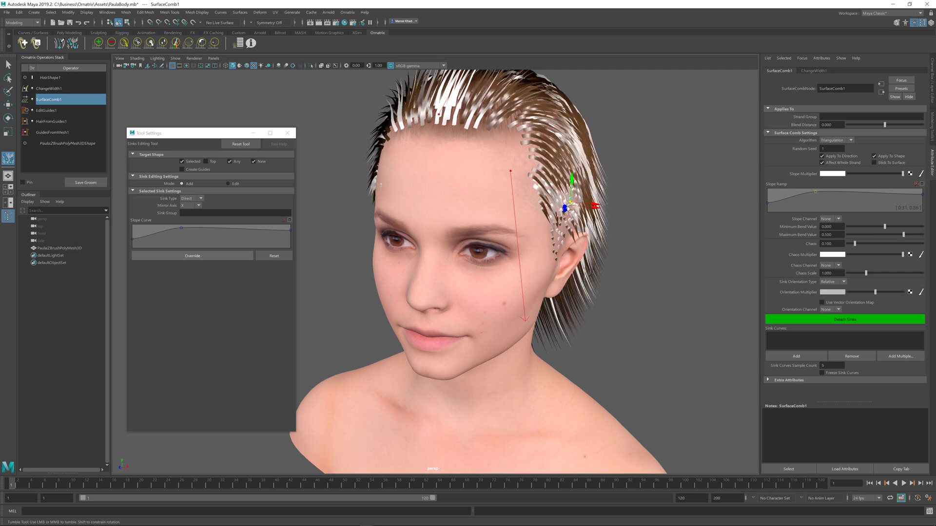
# Move the front hairline sink back onto the top of the head
pyautogui.keyDown('alt'); pyautogui.moveTo(377, 198); pyautogui.dragTo(431, 199); pyautogui.keyUp('alt')
pyautogui.scroll(-3, 430, 196)
pyautogui.click(486, 159)
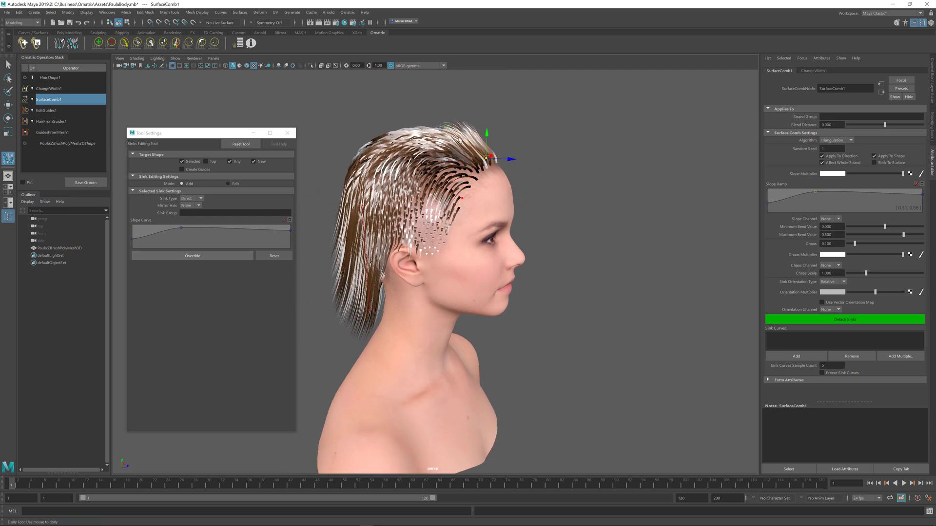
pyautogui.moveTo(487, 160); pyautogui.dragTo(446, 151)
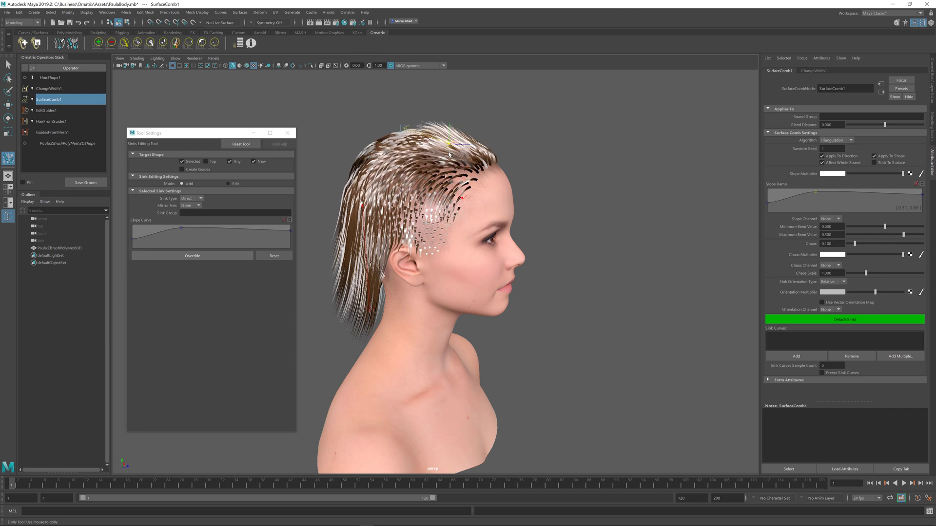
# Add a forward-pointing Direct sink above the forehead and override its slope curve with a raised start, higher middle point and lowered end
pyautogui.click(74, 45)
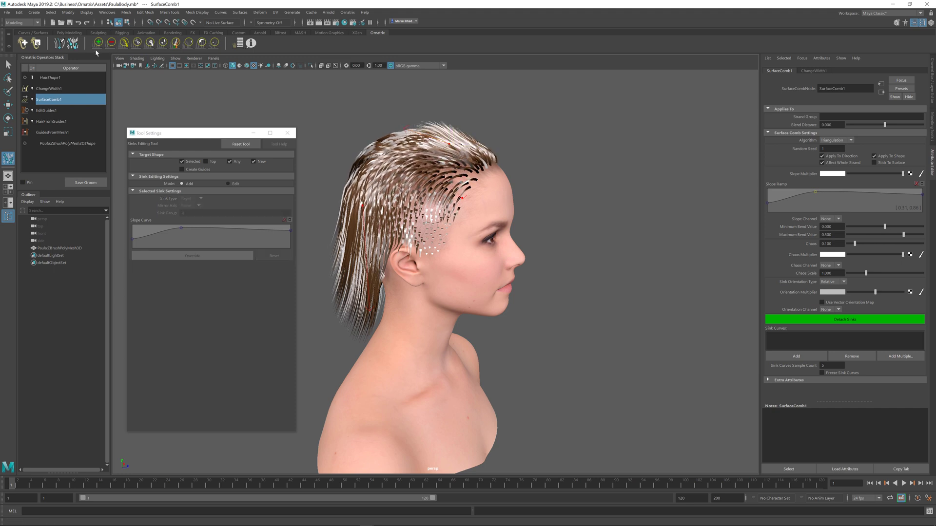
pyautogui.moveTo(600, 146)
pyautogui.keyDown('alt'); pyautogui.mouseDown()
pyautogui.moveTo(474, 193)
pyautogui.moveTo(473, 264)
pyautogui.moveTo(539, 210)
pyautogui.mouseUp(); pyautogui.keyUp('alt')
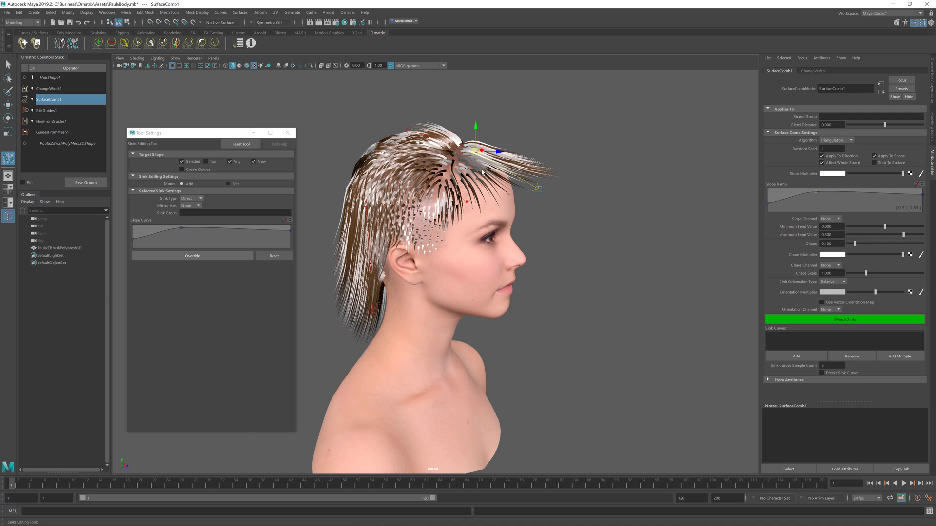
pyautogui.click(198, 257)
pyautogui.moveTo(180, 227); pyautogui.dragTo(205, 225)
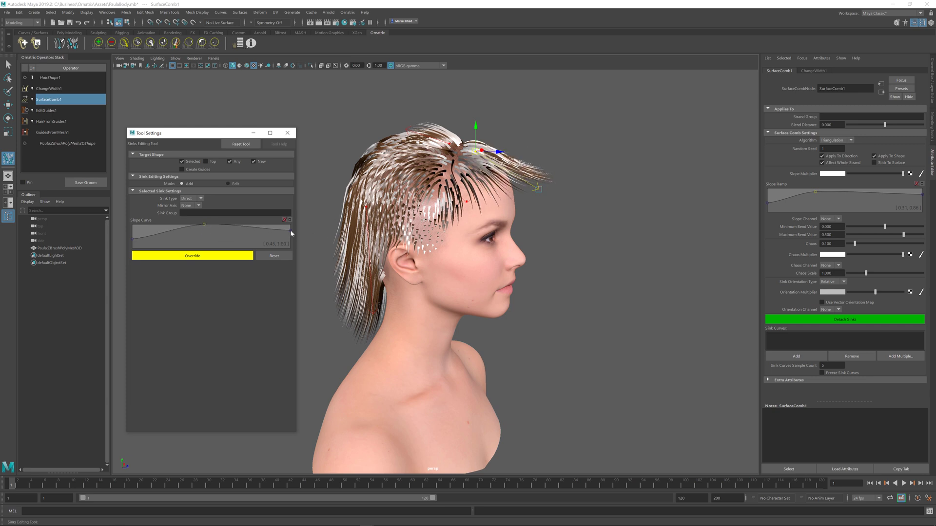
pyautogui.moveTo(290, 229); pyautogui.dragTo(298, 233)
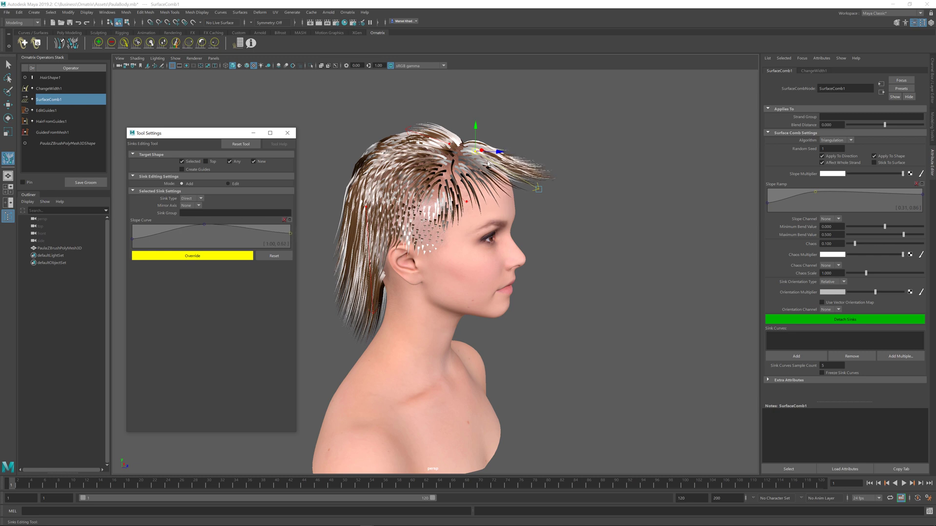
pyautogui.moveTo(133, 241); pyautogui.dragTo(130, 235)
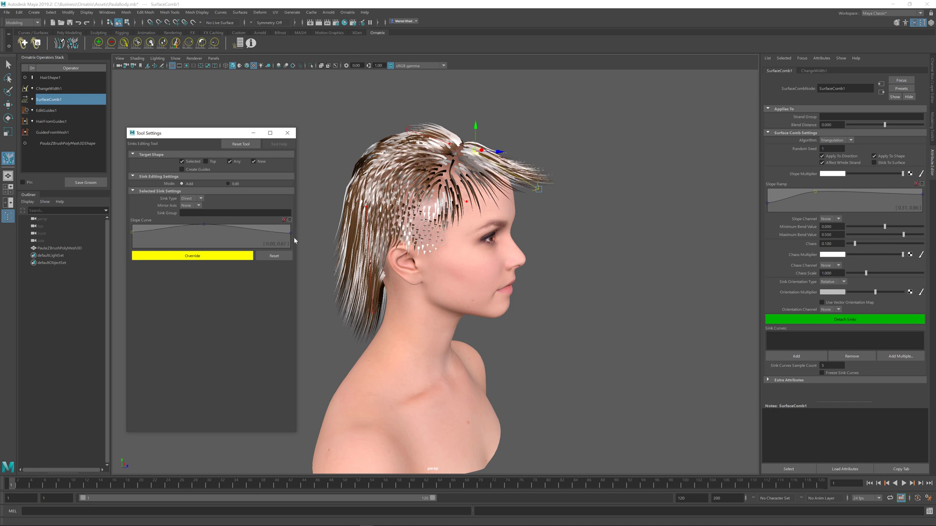
pyautogui.moveTo(293, 230); pyautogui.dragTo(295, 230)
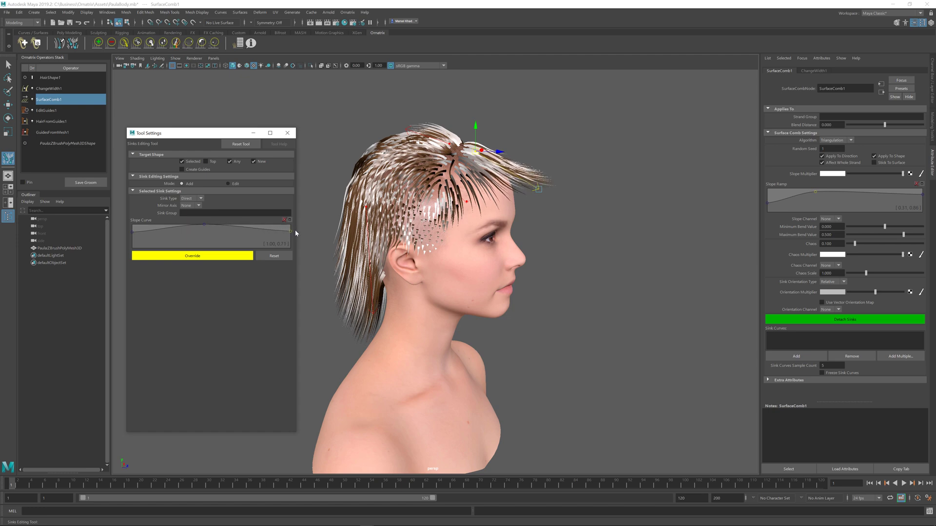
# Add another Direct sink in front of the forehead to sweep the fringe toward the model's left side
pyautogui.keyDown('alt'); pyautogui.moveTo(512, 208); pyautogui.dragTo(477, 199); pyautogui.keyUp('alt')
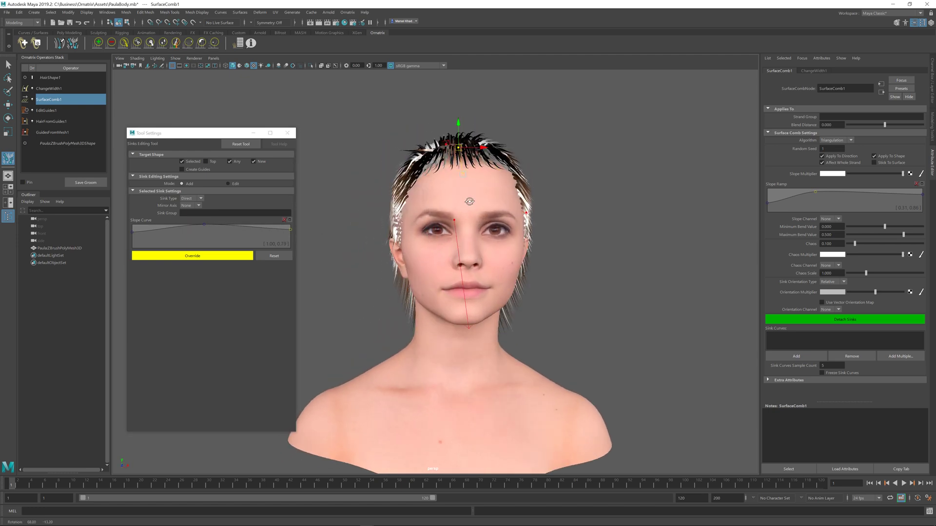
pyautogui.keyDown('alt'); pyautogui.moveTo(468, 202); pyautogui.dragTo(481, 175); pyautogui.keyUp('alt')
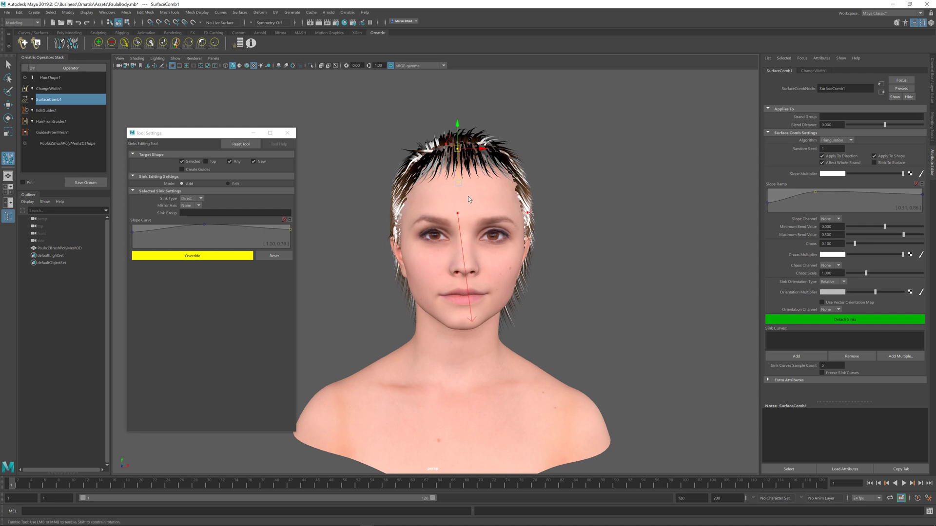
pyautogui.click(468, 196)
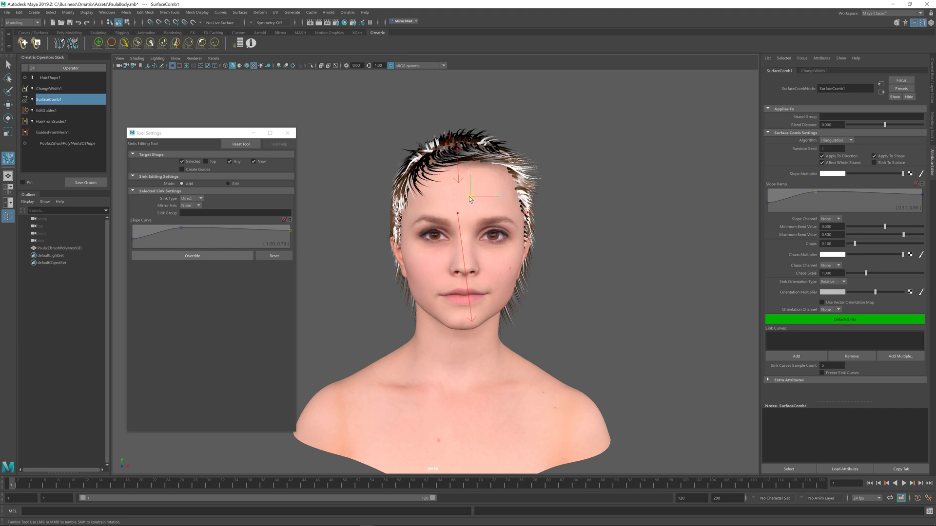
pyautogui.keyDown('alt'); pyautogui.moveTo(469, 197); pyautogui.dragTo(530, 201); pyautogui.keyUp('alt')
# Override the fringe sink's slope curve by lowering its end point and moving the middle point to about 0.34, 0.91
pyautogui.moveTo(290, 230); pyautogui.dragTo(292, 234)
pyautogui.moveTo(181, 227)
pyautogui.mouseDown()
pyautogui.moveTo(183, 237)
pyautogui.moveTo(186, 227)
pyautogui.mouseUp()
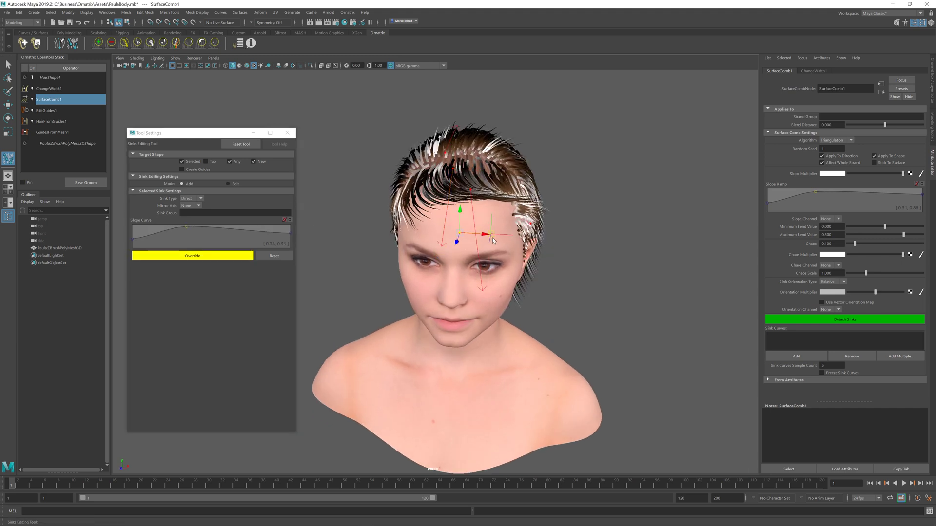
pyautogui.keyDown('alt'); pyautogui.moveTo(461, 168); pyautogui.dragTo(488, 206); pyautogui.keyUp('alt')
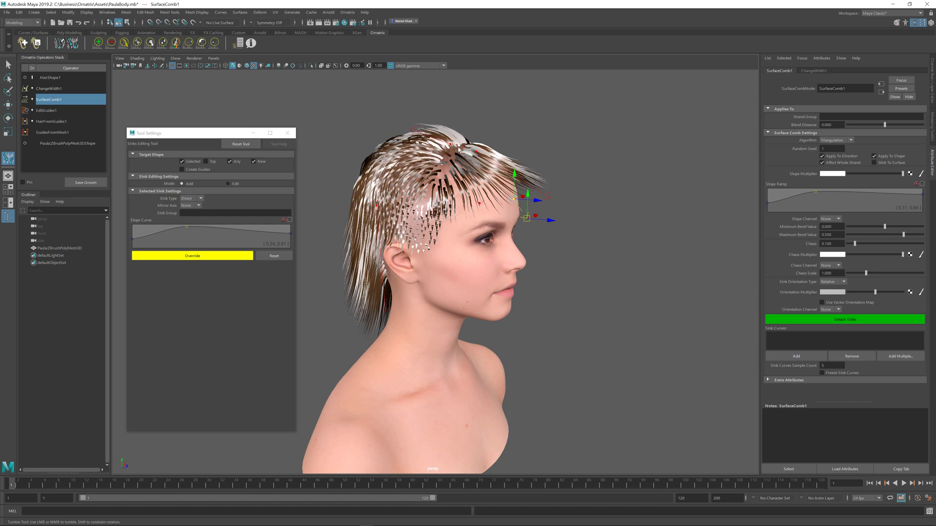
pyautogui.moveTo(461, 150)
pyautogui.keyDown('alt'); pyautogui.mouseDown()
pyautogui.moveTo(457, 173)
pyautogui.moveTo(461, 166)
pyautogui.mouseUp(); pyautogui.keyUp('alt')
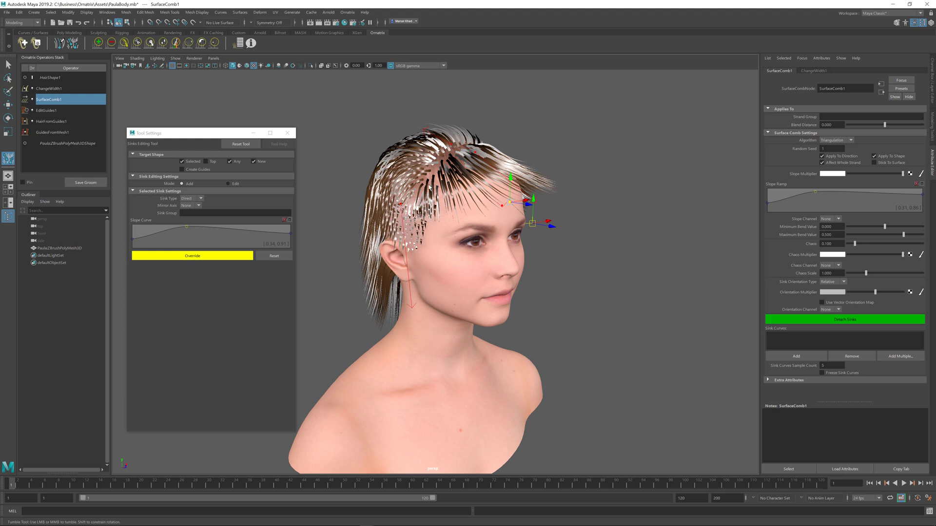
pyautogui.keyDown('alt'); pyautogui.moveTo(489, 186); pyautogui.dragTo(468, 189); pyautogui.keyUp('alt')
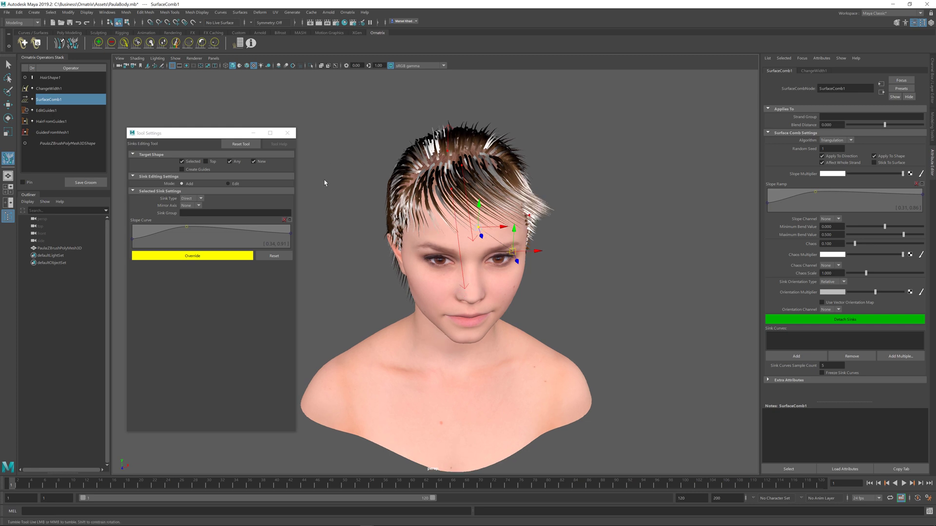
# Assign the sink at the front of the crown to sink group 1
pyautogui.moveTo(173, 135); pyautogui.dragTo(178, 135)
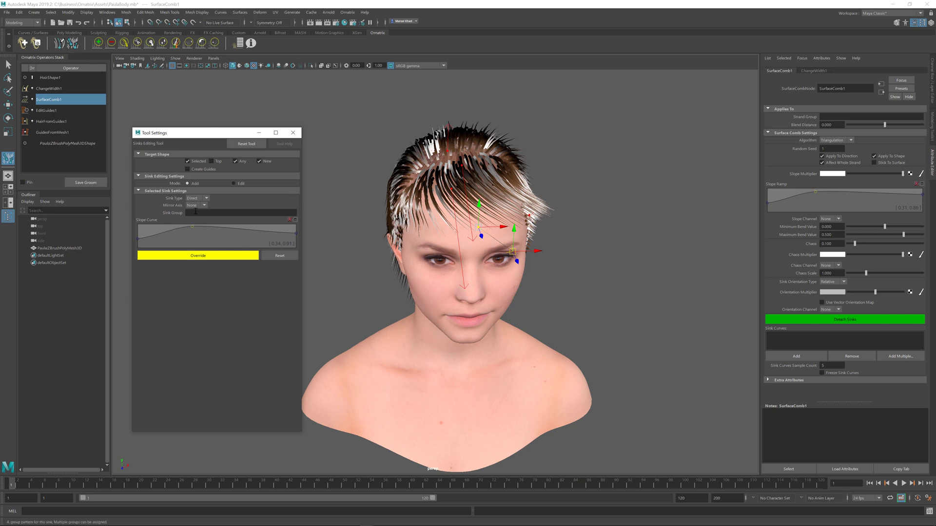
pyautogui.click(278, 211)
pyautogui.click(462, 168)
pyautogui.click(214, 213)
pyautogui.write('1')
pyautogui.keyDown('alt'); pyautogui.moveTo(414, 218); pyautogui.dragTo(449, 195); pyautogui.keyUp('alt')
# Assign the other two sinks around the fringe and forehead to sink group 2
pyautogui.click(449, 181)
pyautogui.click(205, 212)
pyautogui.write('2')
pyautogui.press('Return')
pyautogui.keyDown('alt'); pyautogui.moveTo(360, 234); pyautogui.dragTo(337, 218); pyautogui.keyUp('alt')
pyautogui.click(458, 235)
pyautogui.click(205, 213)
pyautogui.write('2')
pyautogui.press('Return')
# Mirror the selected sink on the left front side of the head across the X axis
pyautogui.moveTo(438, 203)
pyautogui.keyDown('alt'); pyautogui.mouseDown()
pyautogui.moveTo(511, 222)
pyautogui.moveTo(478, 221)
pyautogui.moveTo(511, 219)
pyautogui.moveTo(505, 209)
pyautogui.moveTo(492, 218)
pyautogui.moveTo(487, 202)
pyautogui.moveTo(467, 222)
pyautogui.moveTo(429, 214)
pyautogui.mouseUp(); pyautogui.keyUp('alt')
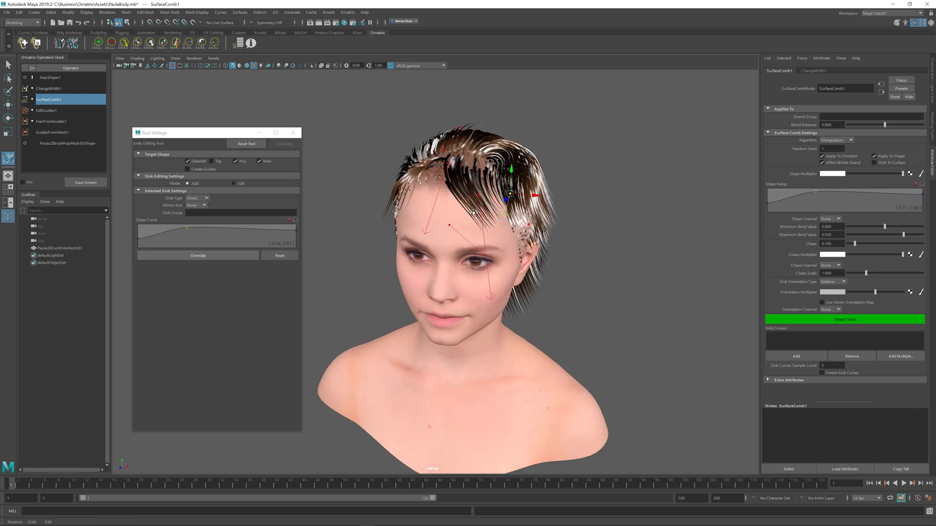
pyautogui.click(203, 205)
pyautogui.click(189, 220)
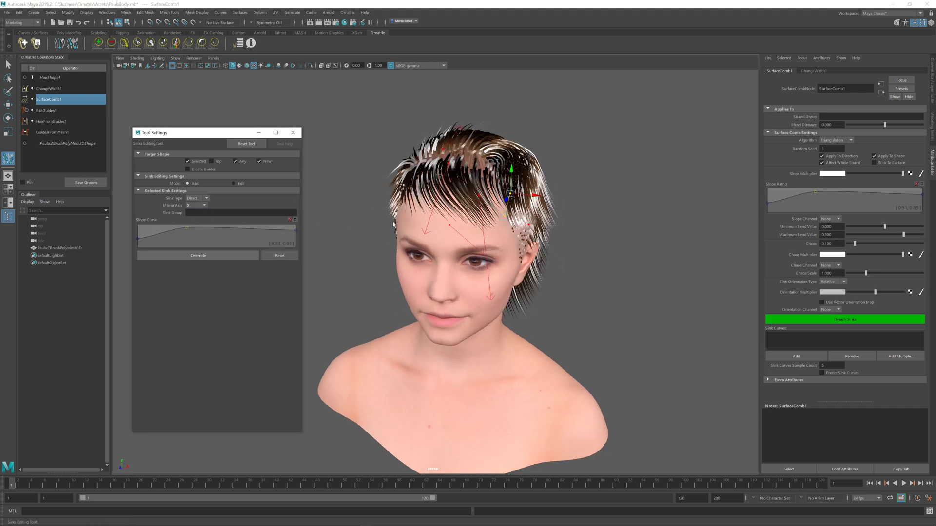
# Assign the mirrored sink on the front side of the head to sink group 1
pyautogui.click(193, 213)
pyautogui.press('Return')
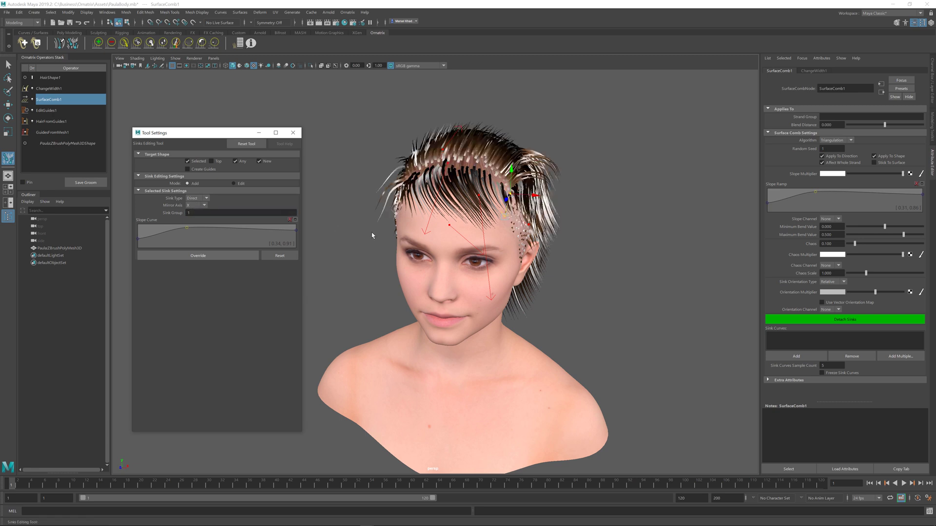
# Select the Direct sink on top of the crown and change its sink type to Repel
pyautogui.keyDown('alt'); pyautogui.moveTo(513, 231); pyautogui.dragTo(473, 223); pyautogui.keyUp('alt')
pyautogui.click(471, 223)
pyautogui.moveTo(470, 221); pyautogui.dragTo(578, 215)
pyautogui.click(468, 207)
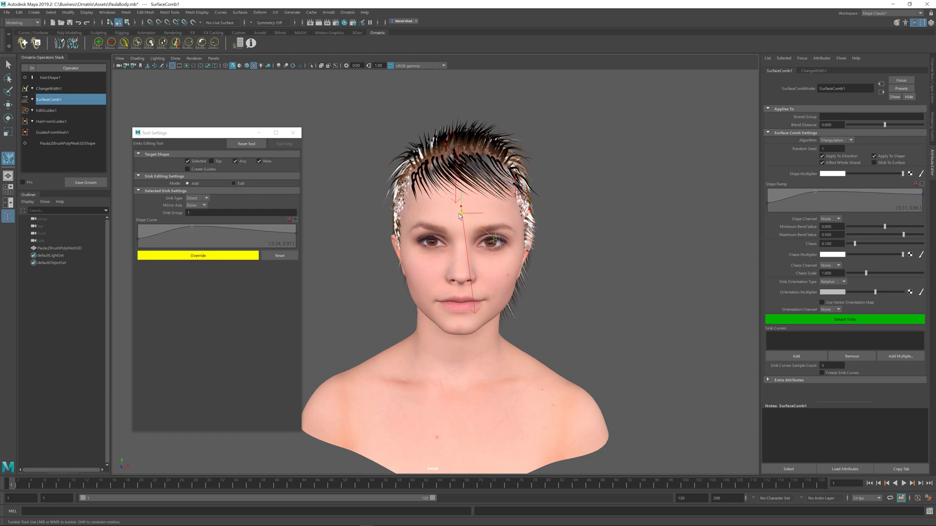
pyautogui.keyDown('alt'); pyautogui.moveTo(445, 211); pyautogui.dragTo(390, 222); pyautogui.keyUp('alt')
pyautogui.click(463, 140)
pyautogui.keyDown('alt'); pyautogui.moveTo(345, 190); pyautogui.dragTo(377, 192); pyautogui.keyUp('alt')
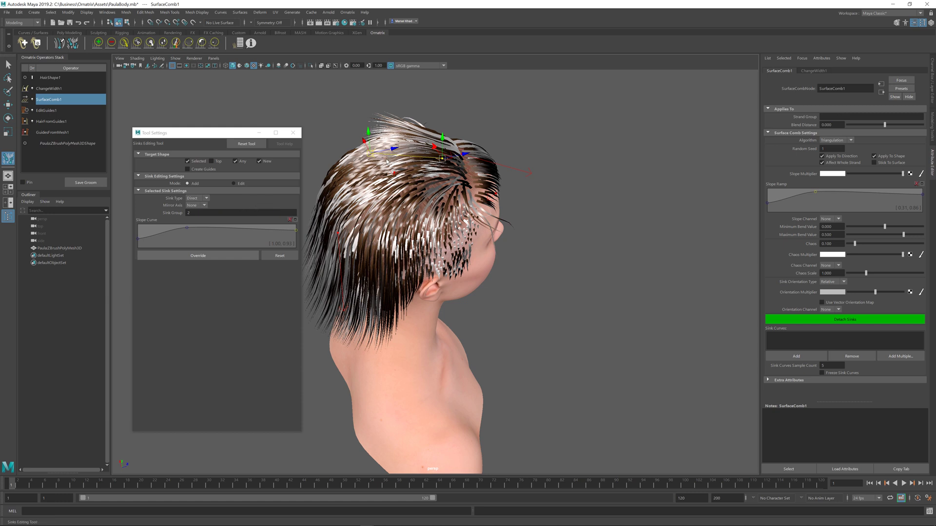
pyautogui.click(197, 198)
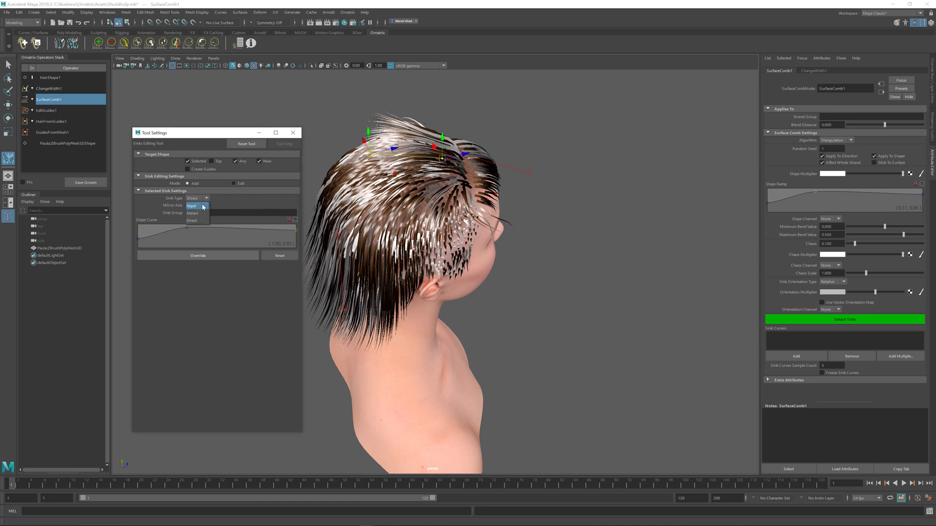
pyautogui.click(195, 206)
pyautogui.keyDown('alt'); pyautogui.moveTo(436, 146); pyautogui.dragTo(440, 185); pyautogui.keyUp('alt')
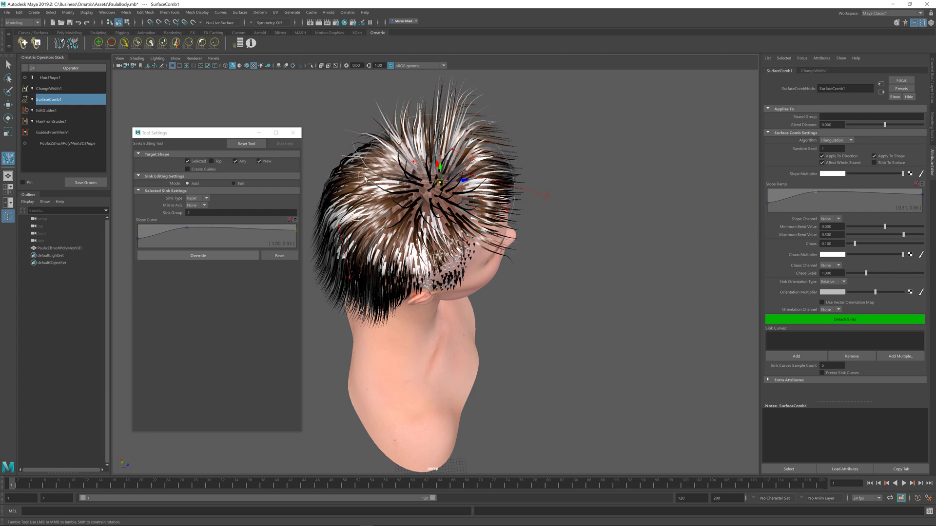
# Try the Attract sink type on the crown sink and undo the change
pyautogui.moveTo(362, 176); pyautogui.dragTo(374, 189)
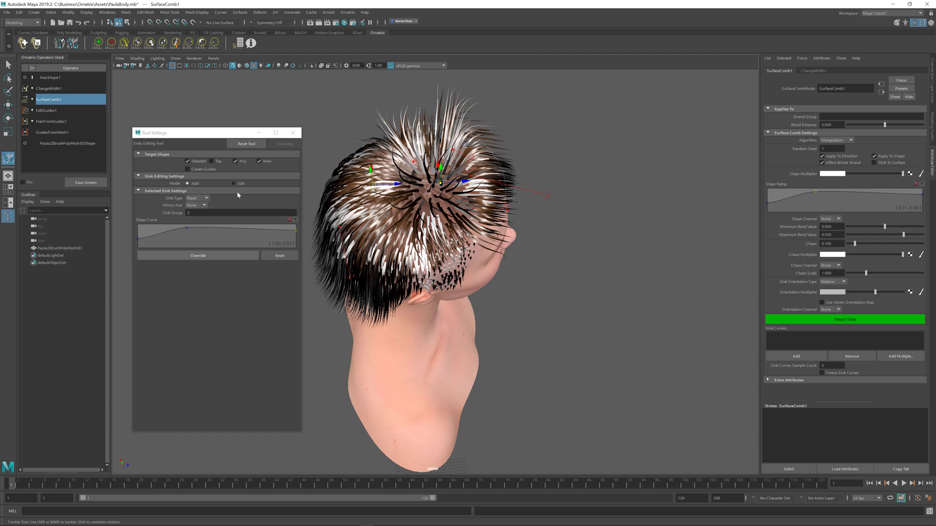
pyautogui.click(207, 198)
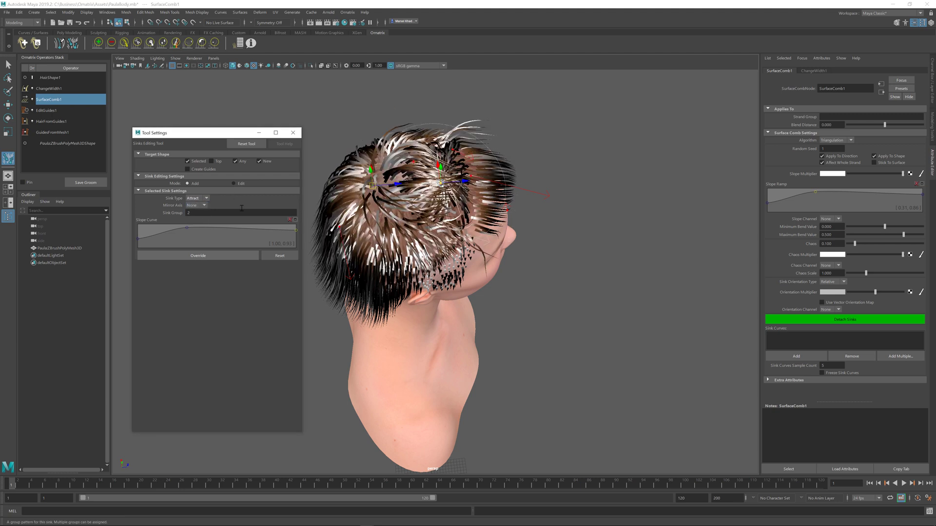
pyautogui.moveTo(442, 184)
pyautogui.mouseDown()
pyautogui.moveTo(429, 173)
pyautogui.moveTo(418, 183)
pyautogui.moveTo(446, 178)
pyautogui.mouseUp()
pyautogui.hotkey('ctrl', 'z')
pyautogui.hotkey('ctrl', 'z')
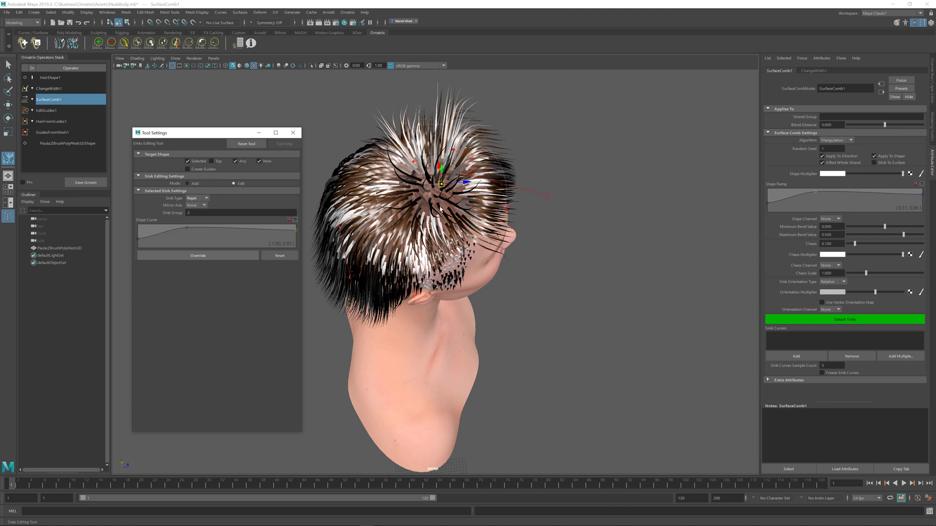
# Return to Add mode, reselect the crown sink and set its sink type to Direct
pyautogui.click(429, 205)
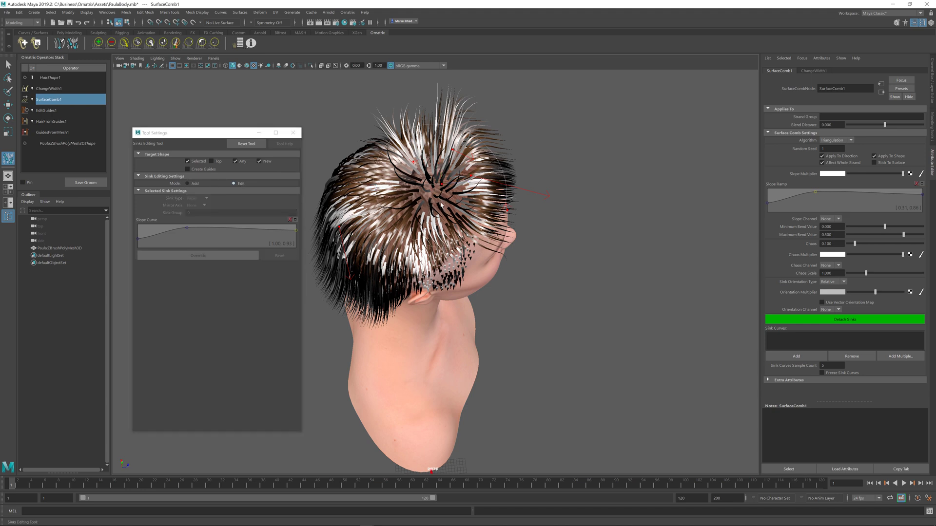
pyautogui.moveTo(435, 197)
pyautogui.keyDown('alt'); pyautogui.mouseDown()
pyautogui.moveTo(442, 191)
pyautogui.moveTo(424, 195)
pyautogui.mouseUp(); pyautogui.keyUp('alt')
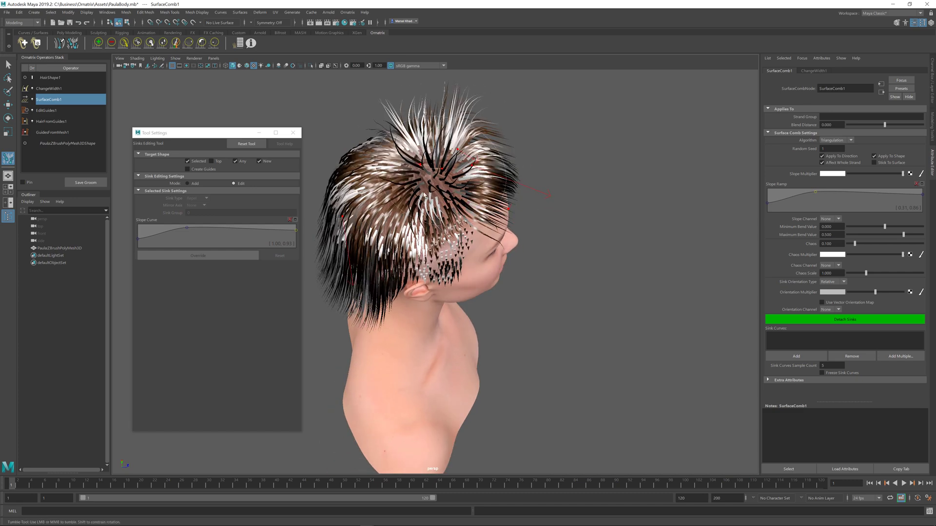
pyautogui.click(197, 184)
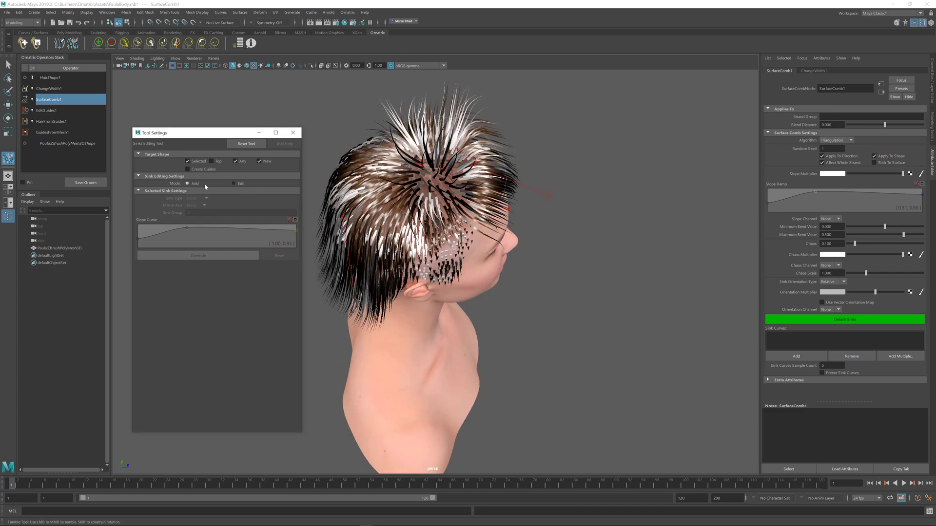
pyautogui.click(442, 171)
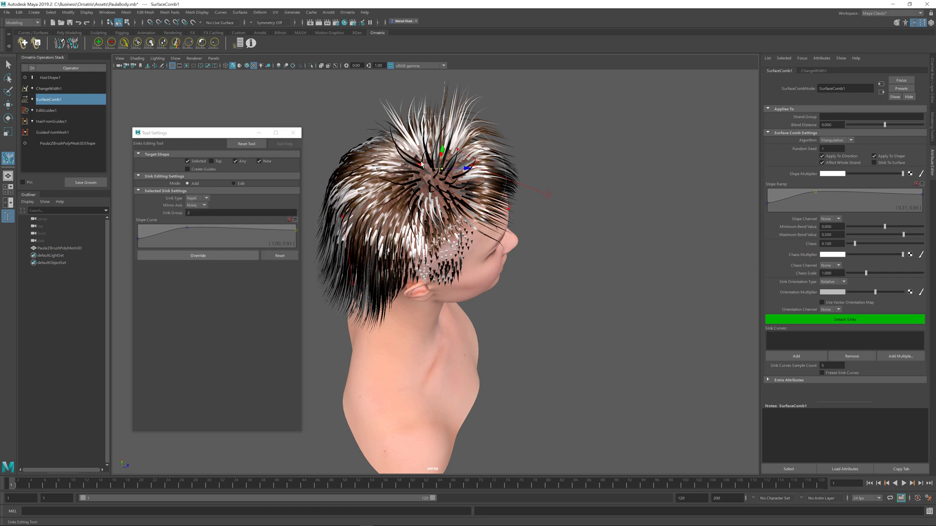
pyautogui.keyDown('alt'); pyautogui.moveTo(442, 171); pyautogui.dragTo(666, 186); pyautogui.keyUp('alt')
pyautogui.click(194, 198)
pyautogui.click(193, 206)
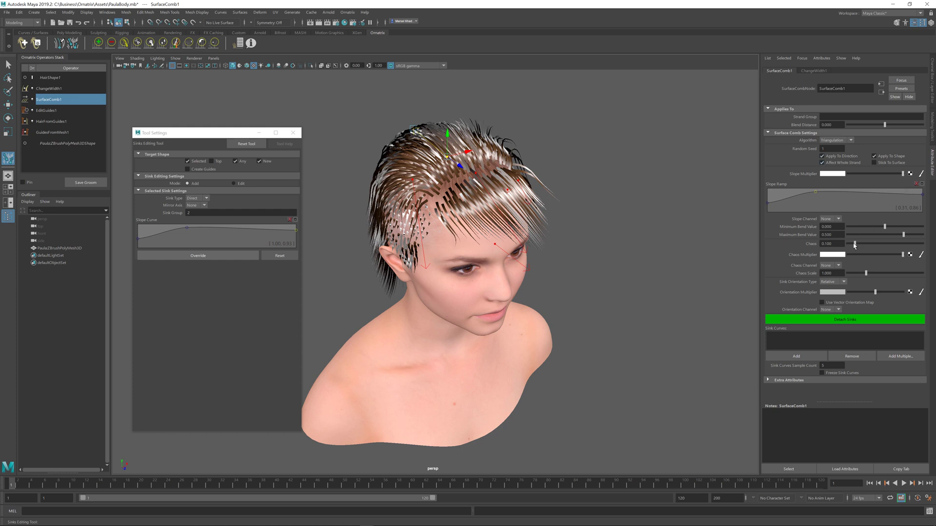
# Try Chaos at 1.000 on SurfaceComb1, set Chaos Scale to 0.573, and lower Chaos to 0.143
pyautogui.moveTo(856, 245); pyautogui.dragTo(926, 246)
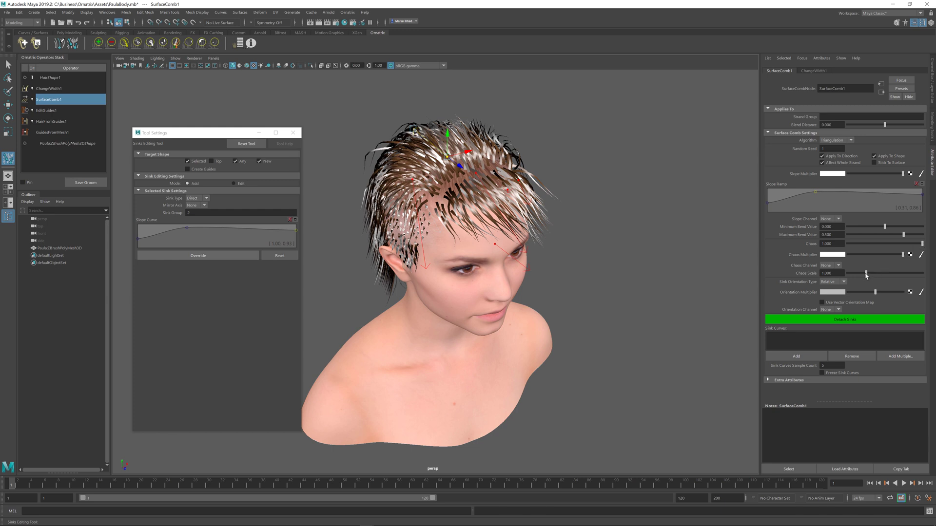
pyautogui.moveTo(866, 274)
pyautogui.mouseDown()
pyautogui.moveTo(922, 276)
pyautogui.moveTo(854, 275)
pyautogui.mouseUp()
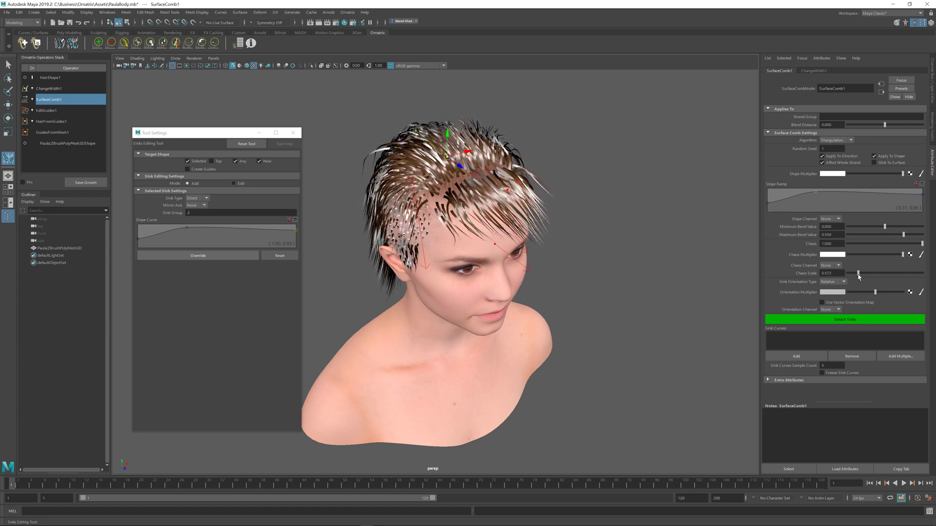
pyautogui.keyDown('alt'); pyautogui.moveTo(600, 253); pyautogui.dragTo(522, 259); pyautogui.keyUp('alt')
pyautogui.moveTo(891, 248); pyautogui.dragTo(860, 244)
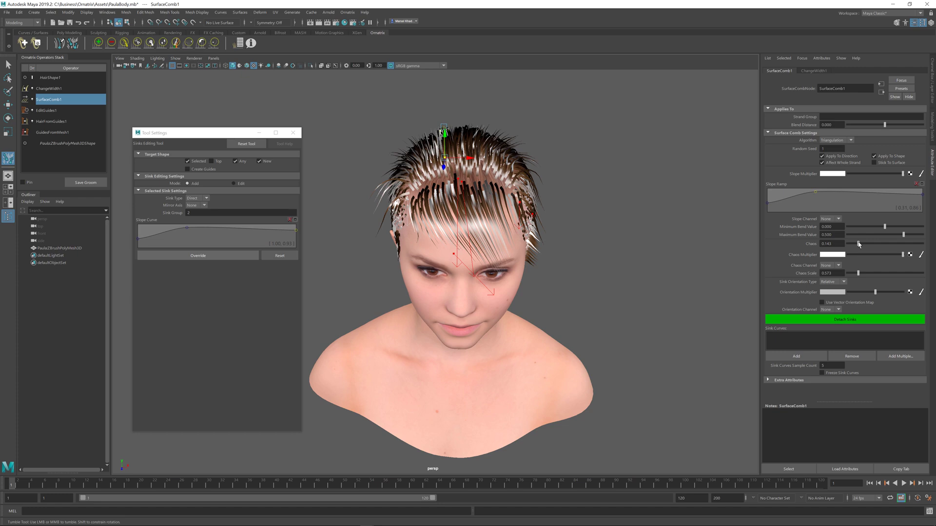
# Override the slope curve of the vertical sink at the back of the head by raising its end point slightly
pyautogui.keyDown('alt'); pyautogui.moveTo(400, 222); pyautogui.dragTo(518, 219); pyautogui.keyUp('alt')
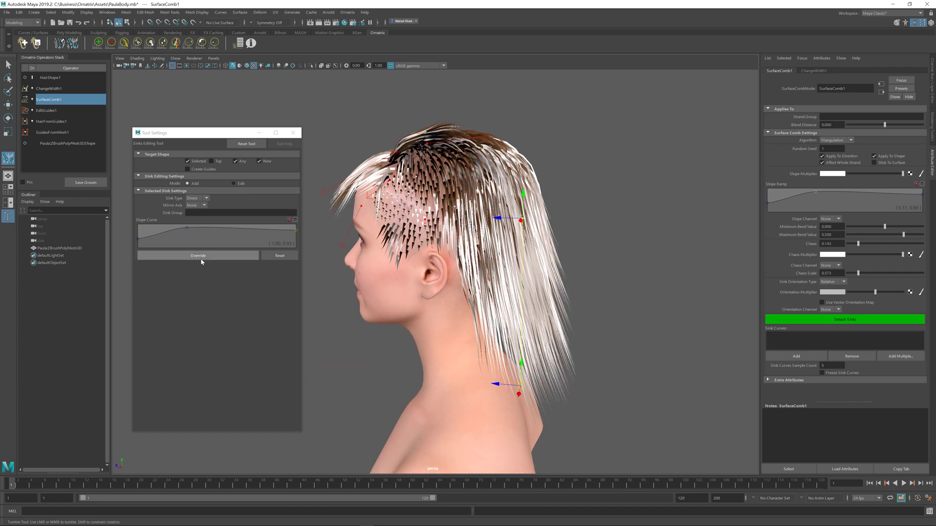
pyautogui.moveTo(296, 230); pyautogui.dragTo(296, 227)
# Select the sink at the front of the head, nudge it slightly and assign it to sink group 2
pyautogui.keyDown('alt'); pyautogui.moveTo(390, 219); pyautogui.dragTo(560, 219); pyautogui.keyUp('alt')
pyautogui.click(459, 138)
pyautogui.keyDown('alt'); pyautogui.moveTo(551, 152); pyautogui.dragTo(414, 185); pyautogui.keyUp('alt')
pyautogui.click(479, 210)
pyautogui.moveTo(478, 209)
pyautogui.keyDown('alt'); pyautogui.mouseDown()
pyautogui.moveTo(438, 209)
pyautogui.moveTo(609, 209)
pyautogui.moveTo(468, 215)
pyautogui.mouseUp(); pyautogui.keyUp('alt')
pyautogui.doubleClick(258, 213)
pyautogui.write('2')
pyautogui.press('Return')
# Enable Stick To Surface on SurfaceComb1 and override the slope curve of the sink near the front of the crown
pyautogui.keyDown('alt'); pyautogui.moveTo(585, 195); pyautogui.dragTo(585, 214); pyautogui.keyUp('alt')
pyautogui.click(874, 162)
pyautogui.click(404, 152)
pyautogui.click(198, 255)
pyautogui.click(533, 163)
pyautogui.keyDown('alt'); pyautogui.moveTo(439, 195); pyautogui.dragTo(367, 154); pyautogui.keyUp('alt')
pyautogui.moveTo(536, 242)
pyautogui.keyDown('alt'); pyautogui.mouseDown()
pyautogui.moveTo(476, 237)
pyautogui.moveTo(554, 239)
pyautogui.mouseUp(); pyautogui.keyUp('alt')
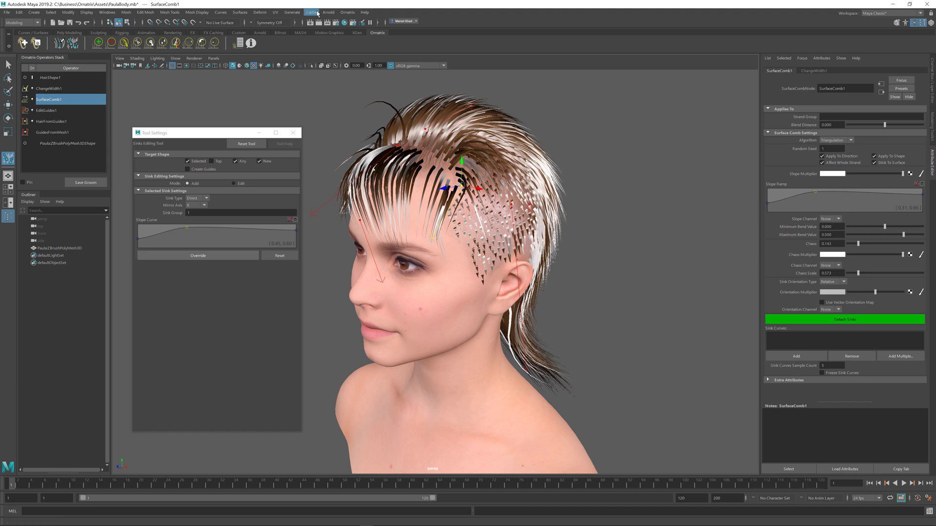
# Add an Edit Guides operator above SurfaceComb1 and activate the Comb brush
pyautogui.click(348, 12)
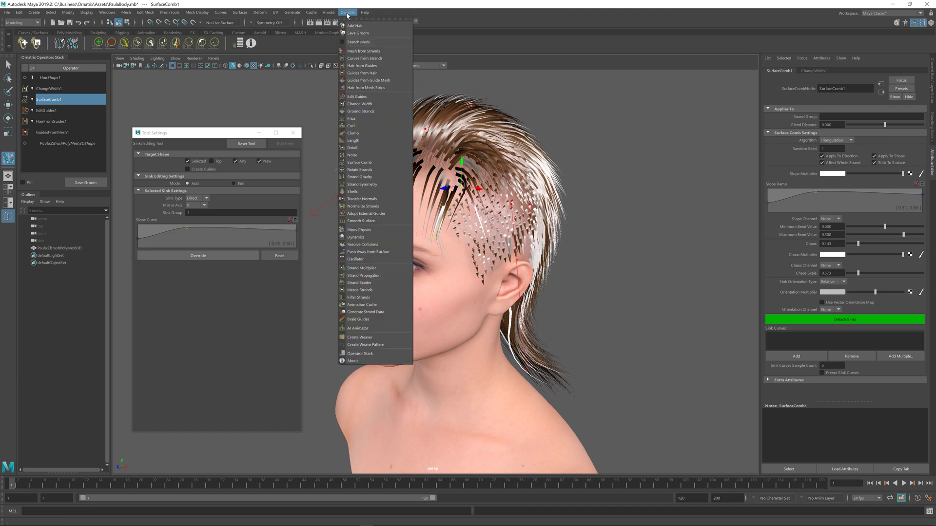
pyautogui.click(357, 97)
pyautogui.keyDown('alt'); pyautogui.moveTo(497, 172); pyautogui.dragTo(512, 170); pyautogui.keyUp('alt')
pyautogui.click(124, 43)
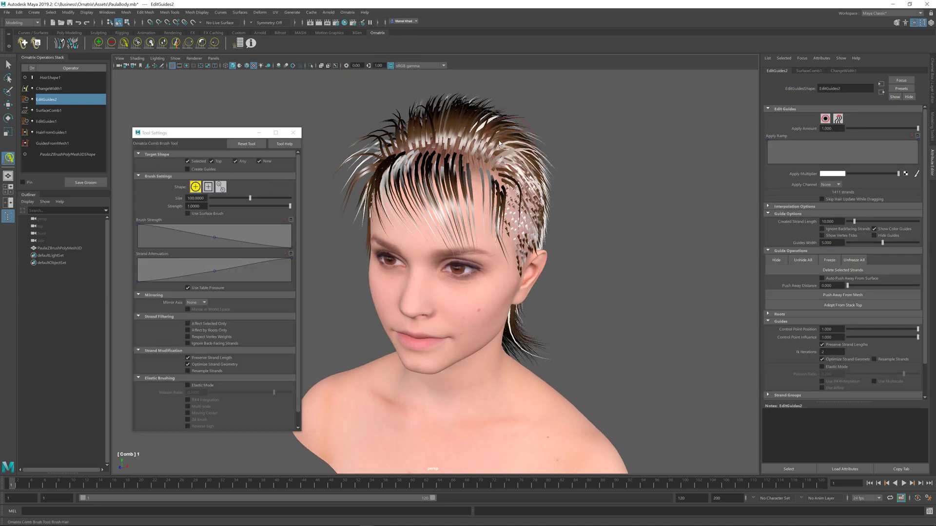
pyautogui.moveTo(543, 140)
pyautogui.keyDown('alt'); pyautogui.mouseDown()
pyautogui.moveTo(457, 100)
pyautogui.moveTo(372, 108)
pyautogui.moveTo(433, 100)
pyautogui.moveTo(574, 140)
pyautogui.mouseUp(); pyautogui.keyUp('alt')
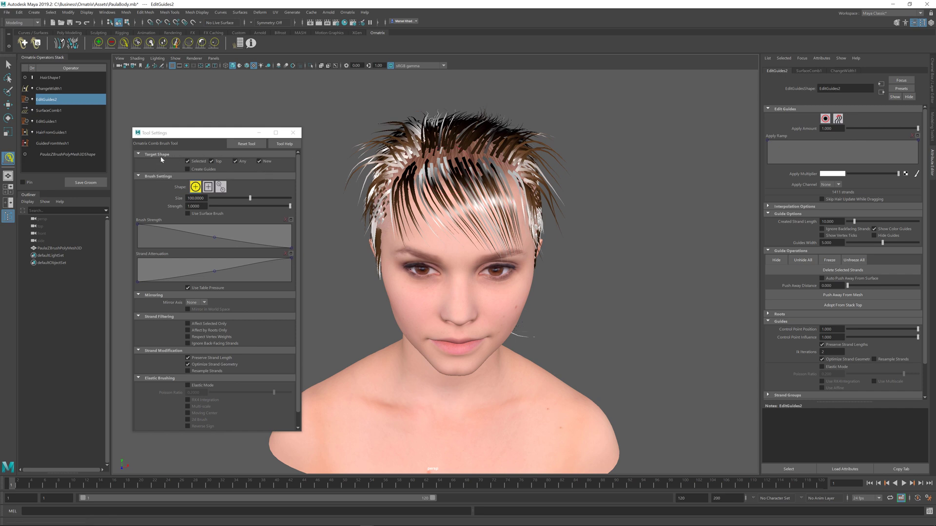
# Switch from the Comb brush to the Sinks Editing tool, back to the Comb brush, and return to Sinks Editing
pyautogui.click(72, 45)
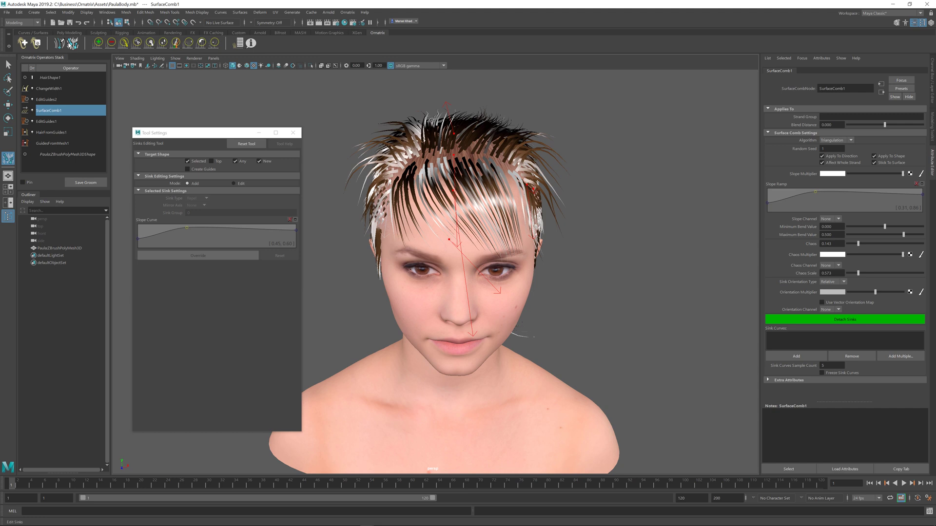
pyautogui.click(124, 44)
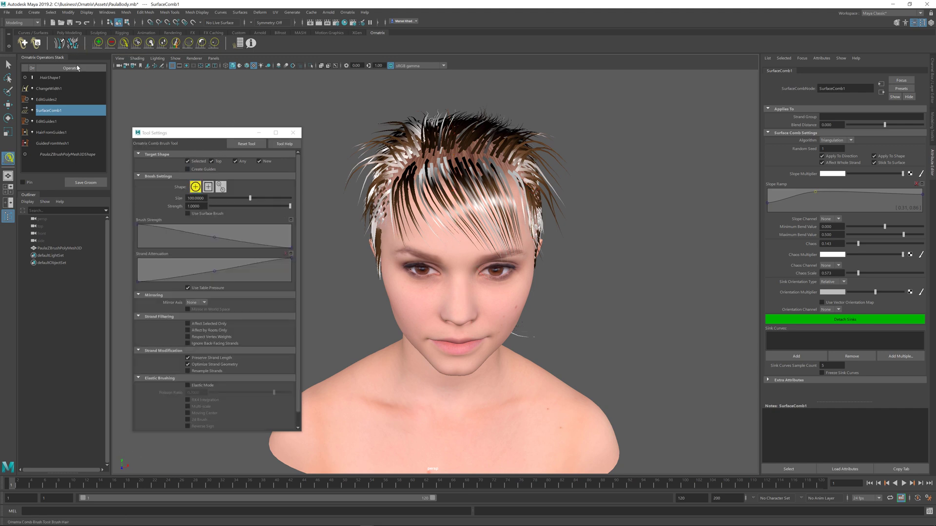
pyautogui.click(73, 43)
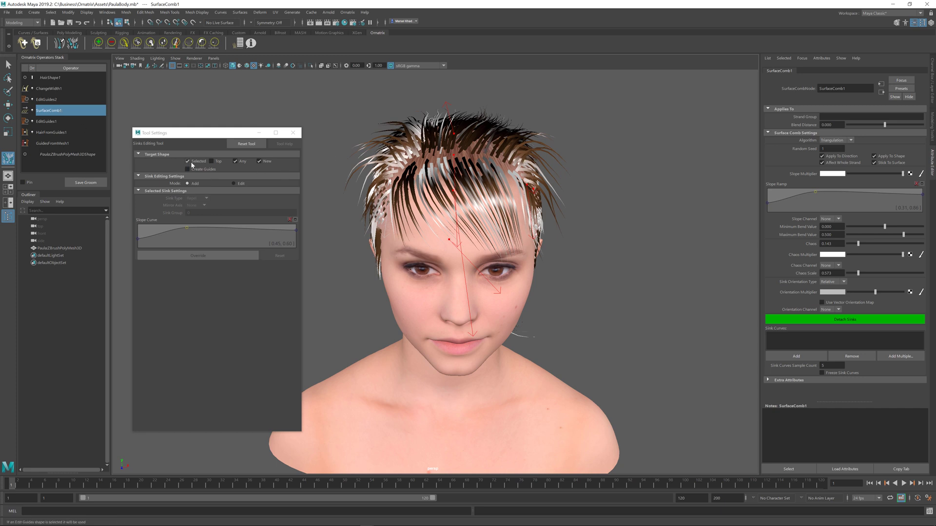
# With HairShape1 selected in the operator stack, add a Direct sink on the left front side of the crown
pyautogui.click(59, 79)
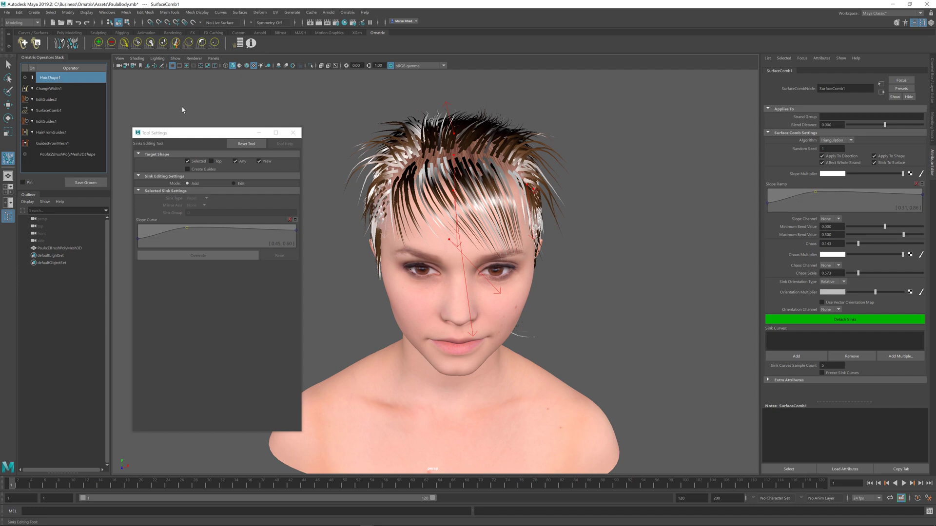
pyautogui.keyDown('alt'); pyautogui.moveTo(412, 152); pyautogui.dragTo(331, 181); pyautogui.keyUp('alt')
pyautogui.click(414, 181)
pyautogui.moveTo(429, 167); pyautogui.dragTo(445, 190)
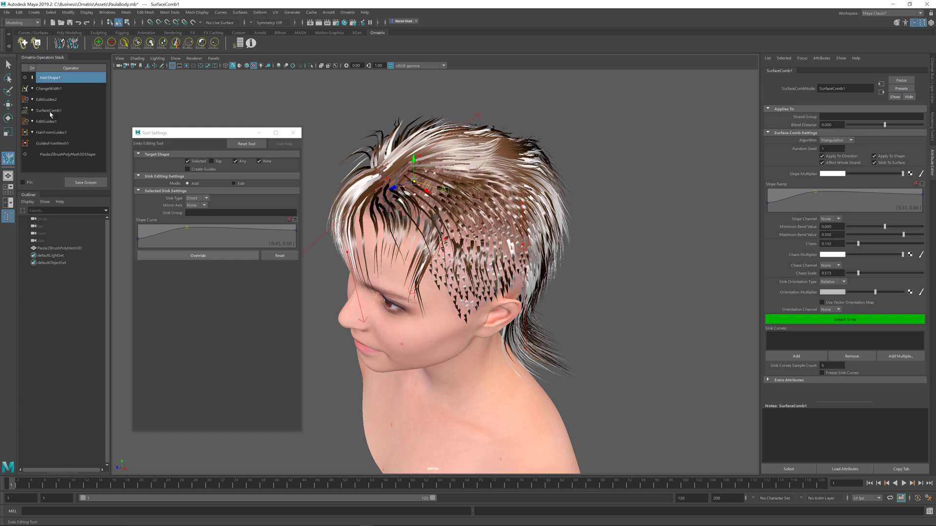
# Select SurfaceComb1 in the operator stack and leave only New enabled as the sink tool's target shape
pyautogui.click(47, 111)
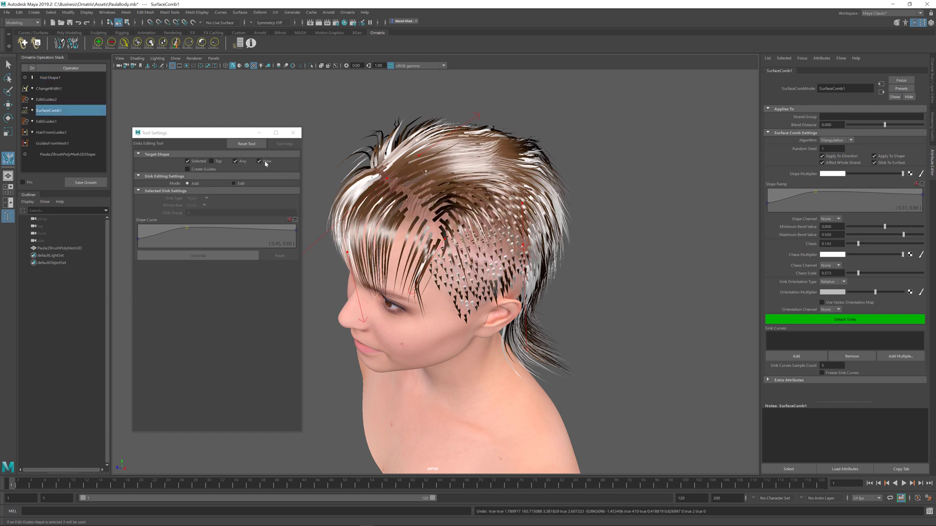
pyautogui.click(188, 161)
pyautogui.click(238, 163)
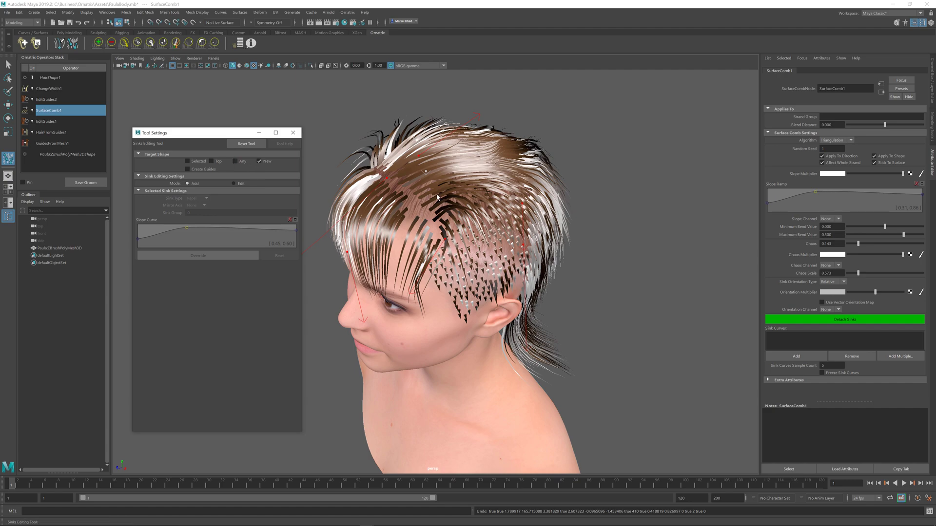
# Try adding a Direct sink on the crown with only the New target enabled, and undo it
pyautogui.keyDown('alt'); pyautogui.moveTo(424, 185); pyautogui.dragTo(550, 179); pyautogui.keyUp('alt')
pyautogui.click(100, 102)
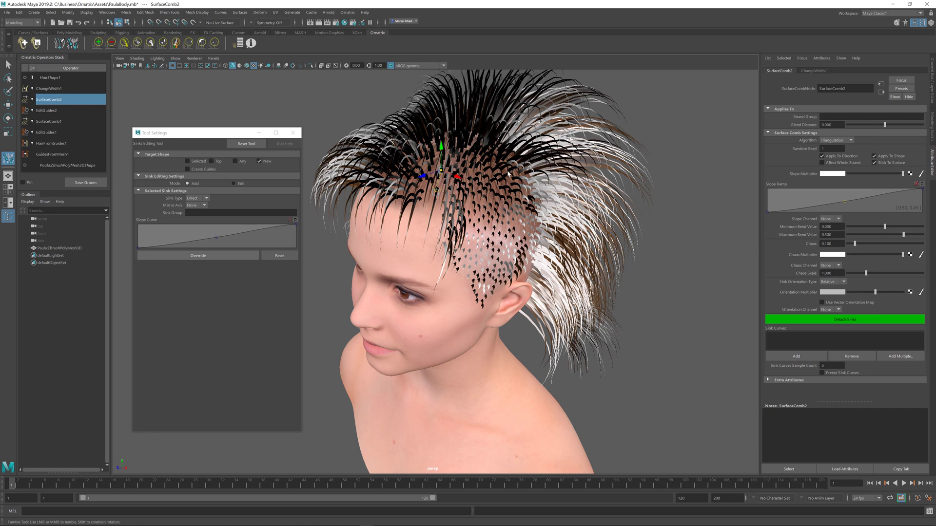
pyautogui.hotkey('ctrl', 'z')
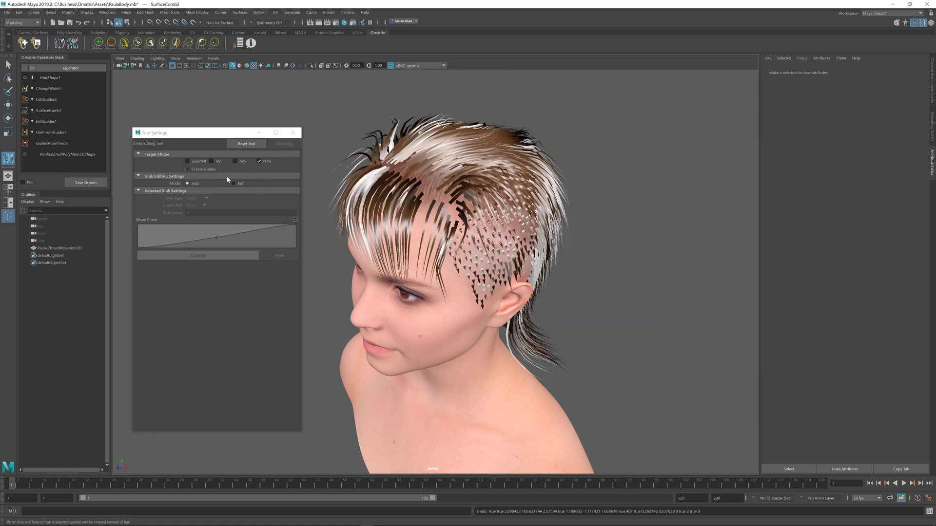
# Enable Selected and Top as target shapes alongside New for the Sinks Editing tool
pyautogui.click(224, 163)
pyautogui.click(187, 161)
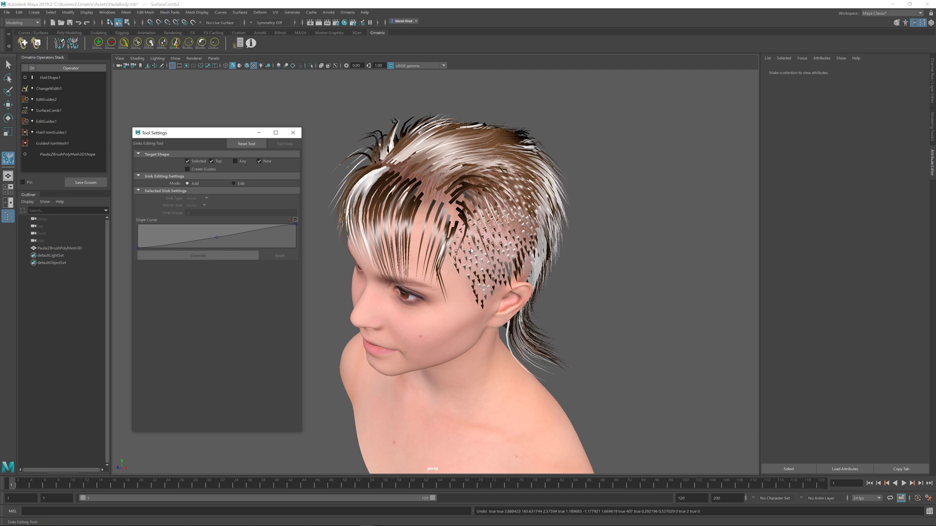
pyautogui.keyDown('alt'); pyautogui.moveTo(436, 240); pyautogui.dragTo(425, 223); pyautogui.keyUp('alt')
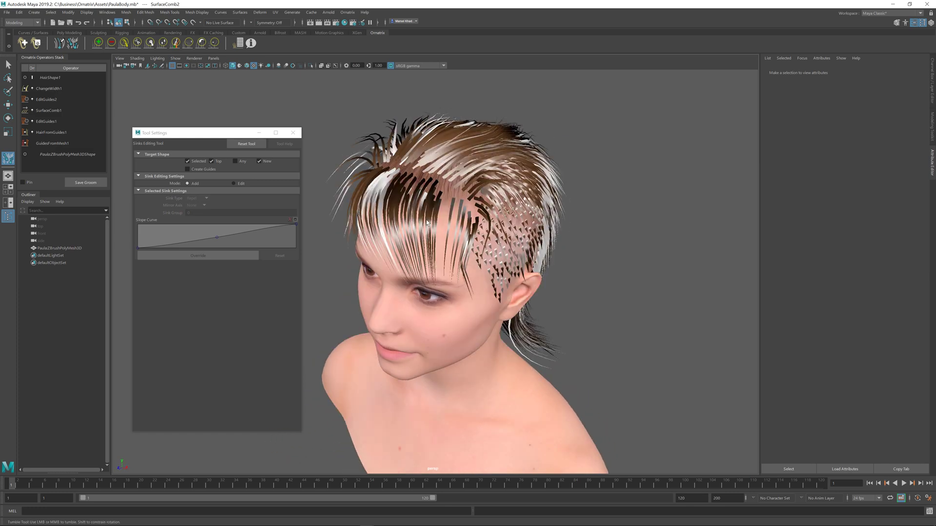